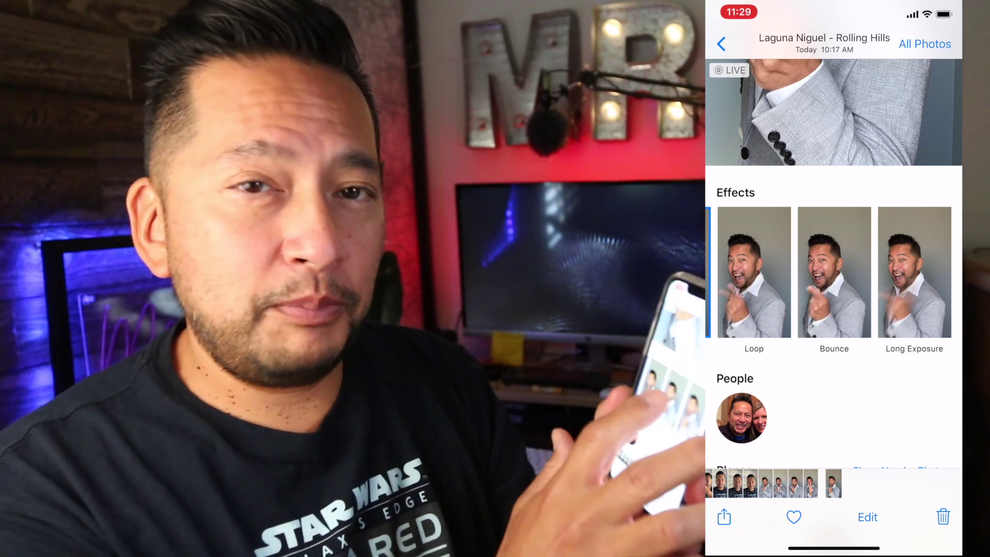
- Apply the Bounce effect to the Live Photo
left_click(834, 272)
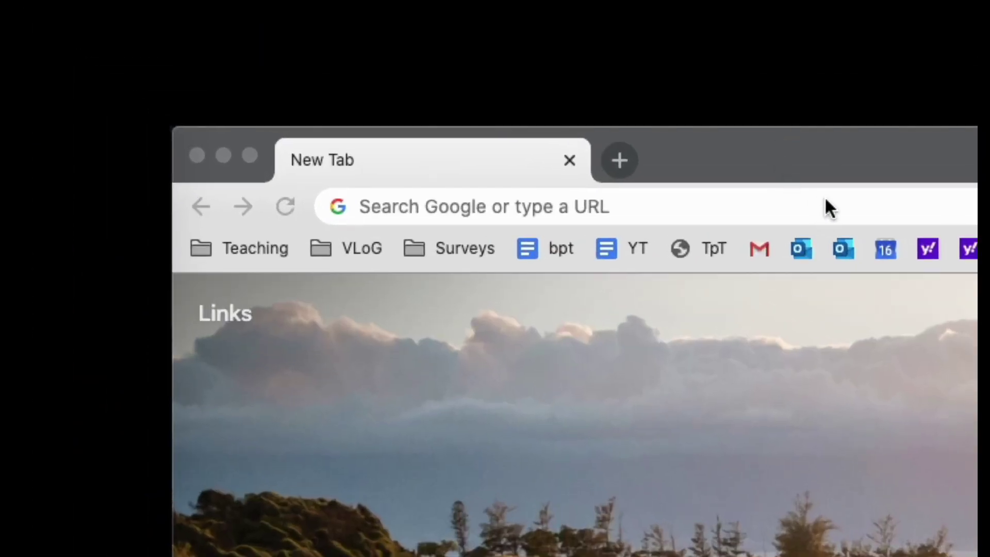
- Open the unscreen.com website in the browser
left_click(825, 200)
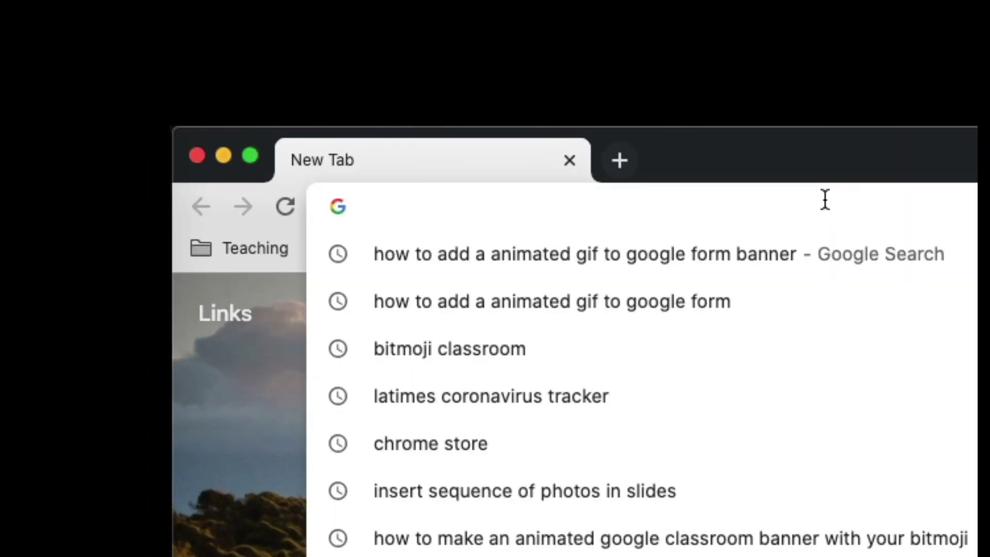
type("uns")
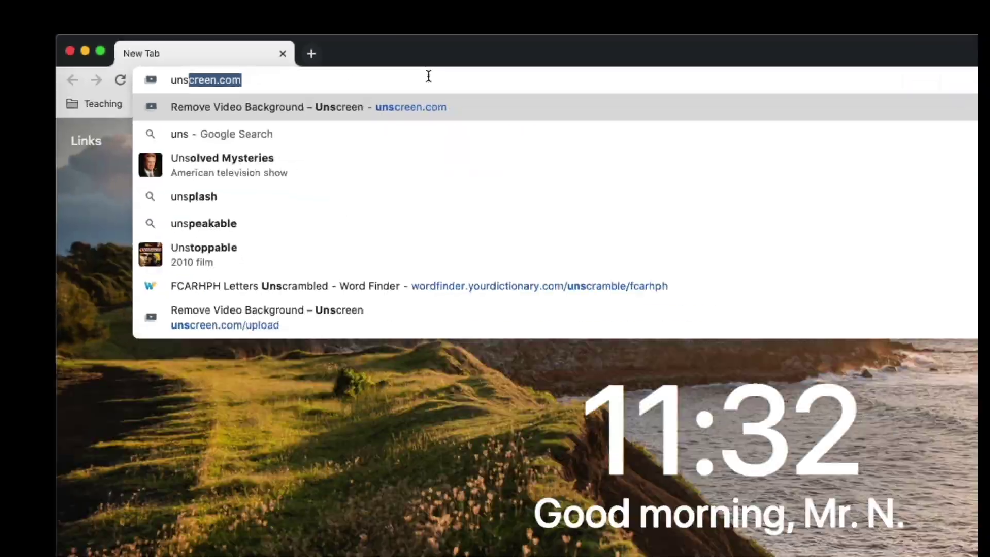
key("Return")
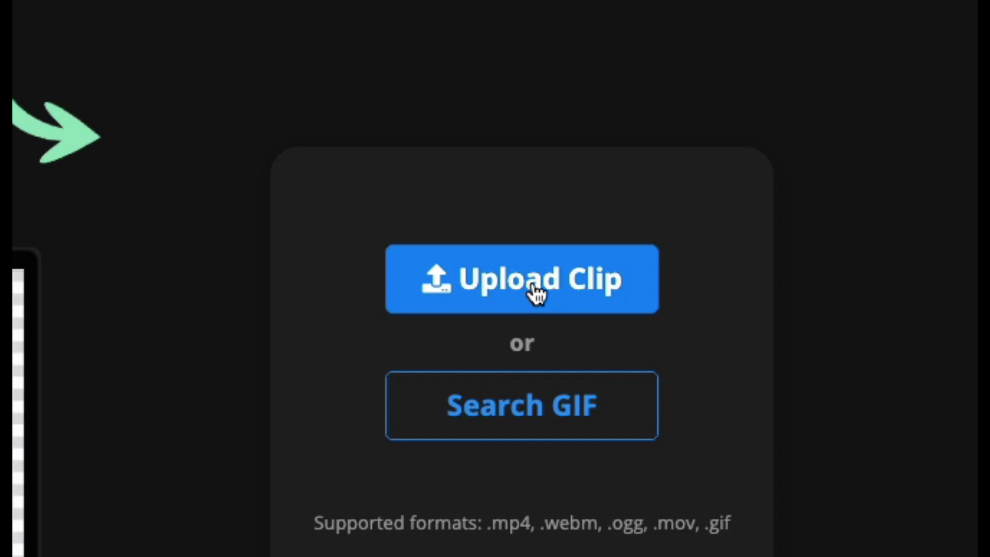
- Upload IMG_4287.mov from the Downloads folder for background removal and download the result as a GIF
left_click(536, 294)
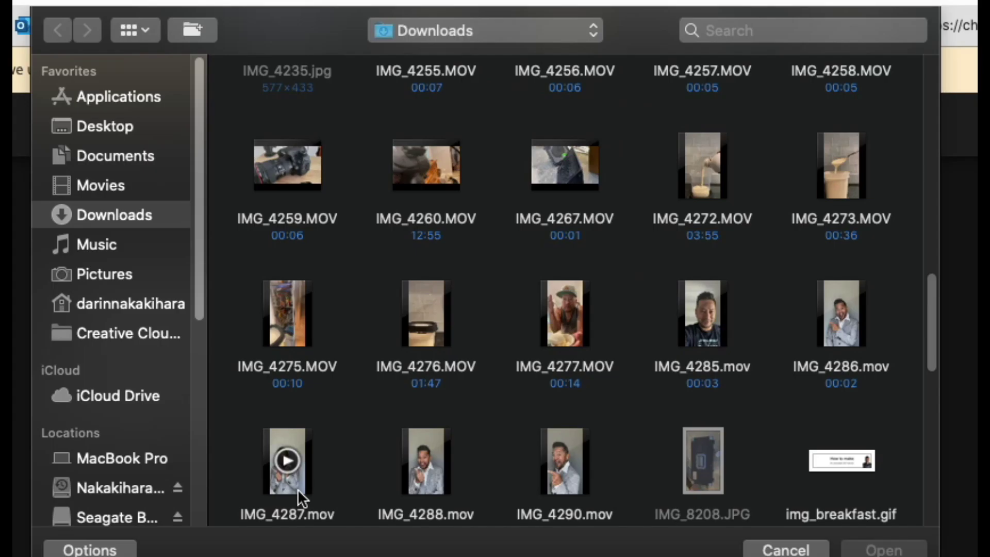
left_click(289, 487)
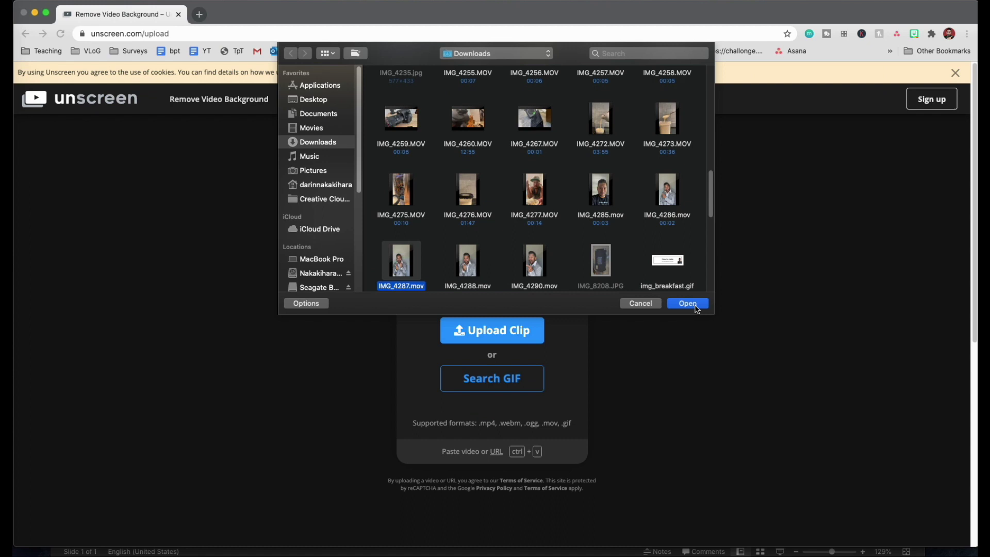
key("Return")
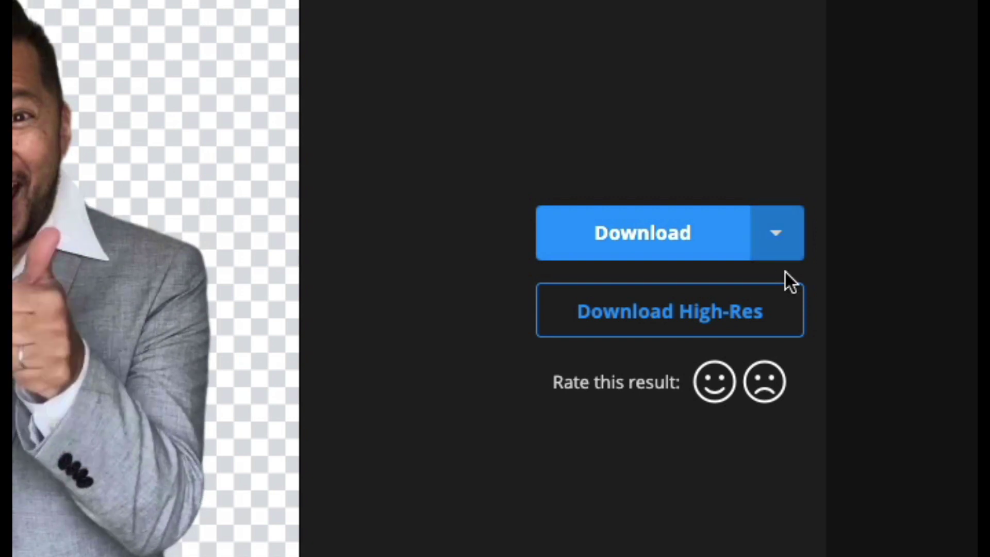
left_click(787, 242)
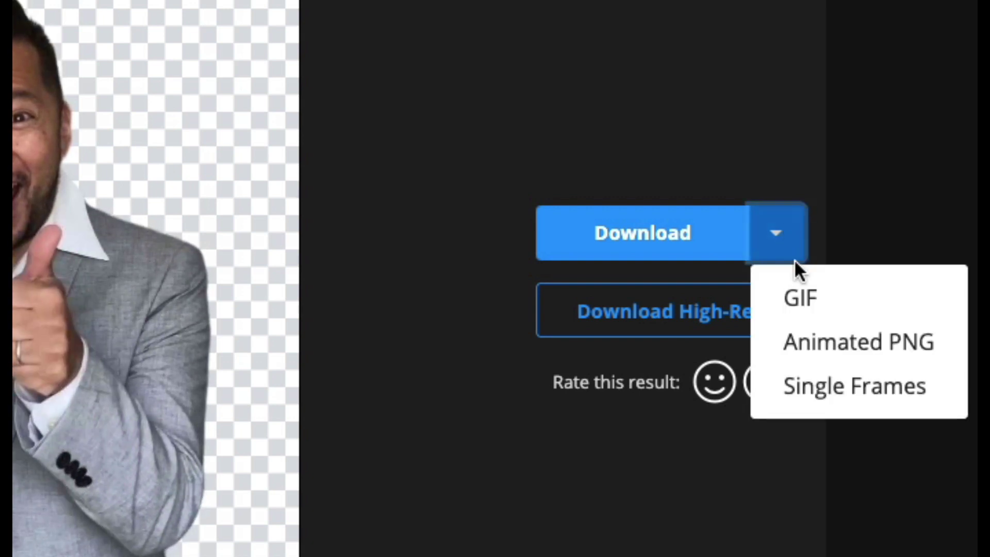
left_click(809, 307)
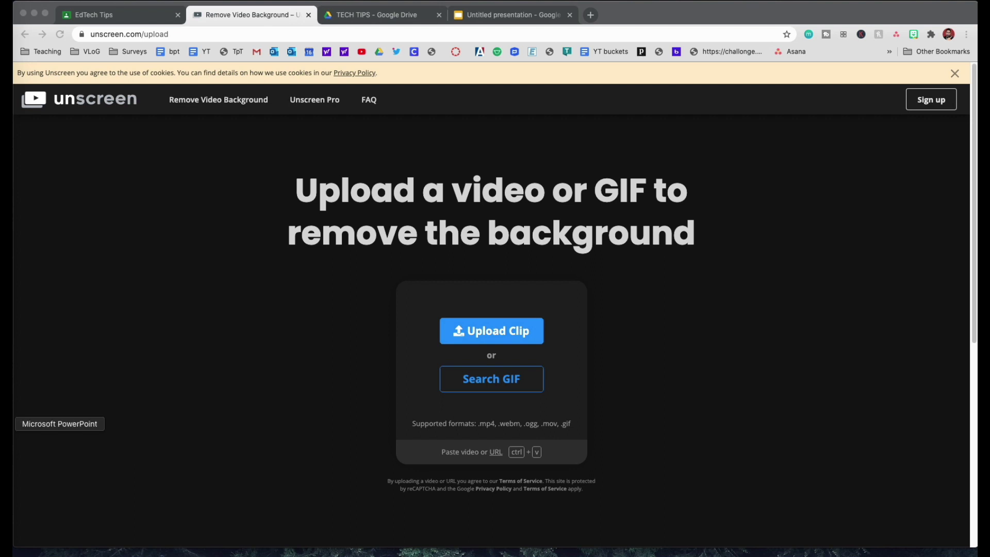
- Switch to Microsoft PowerPoint and create a blank presentation
left_click(6, 423)
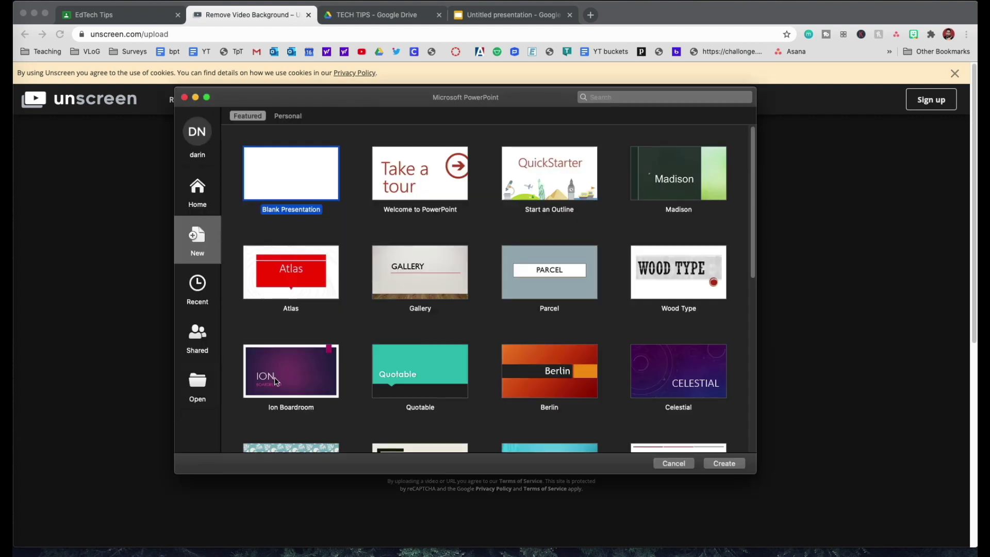
left_click(283, 182)
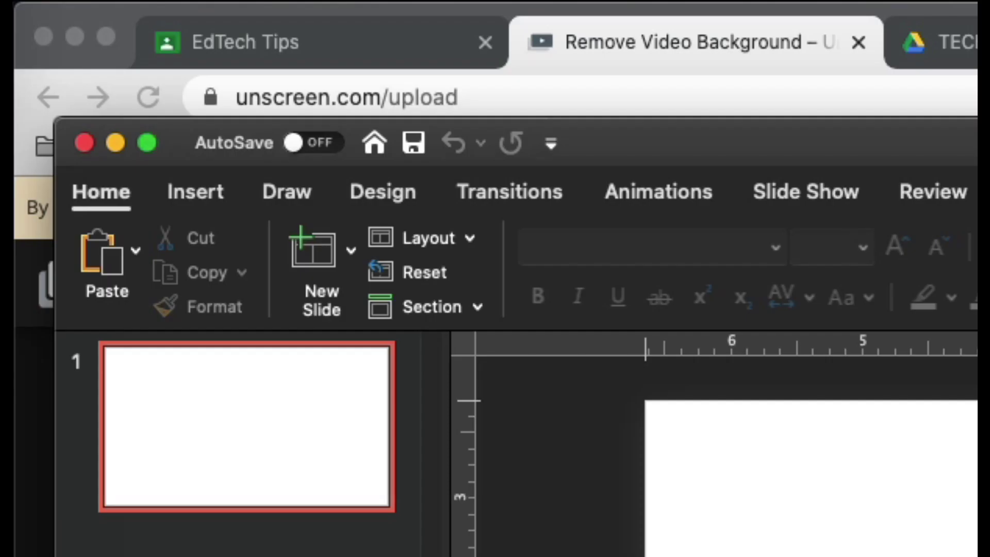
- Change the presentation's slide size preset to Custom in Page Setup
left_click(183, 0)
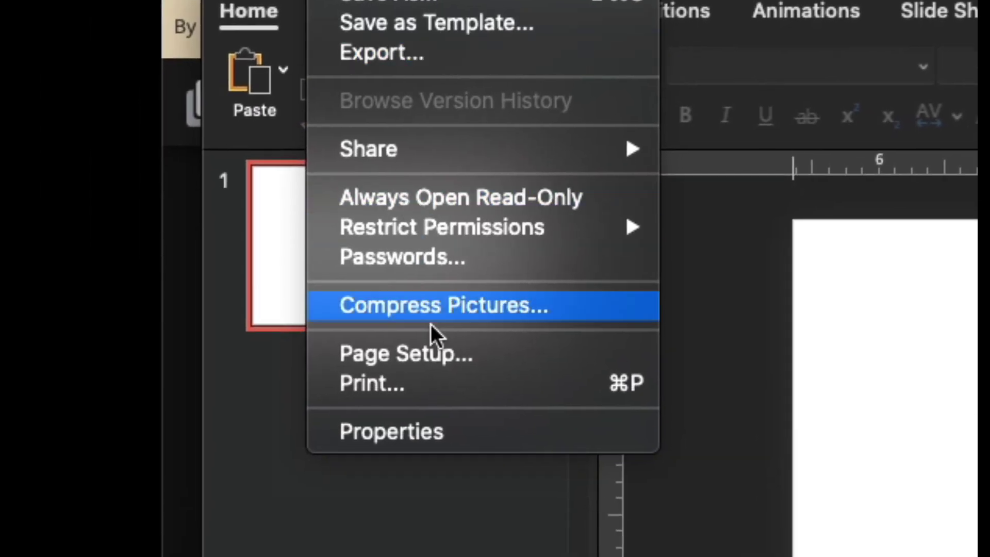
left_click(449, 361)
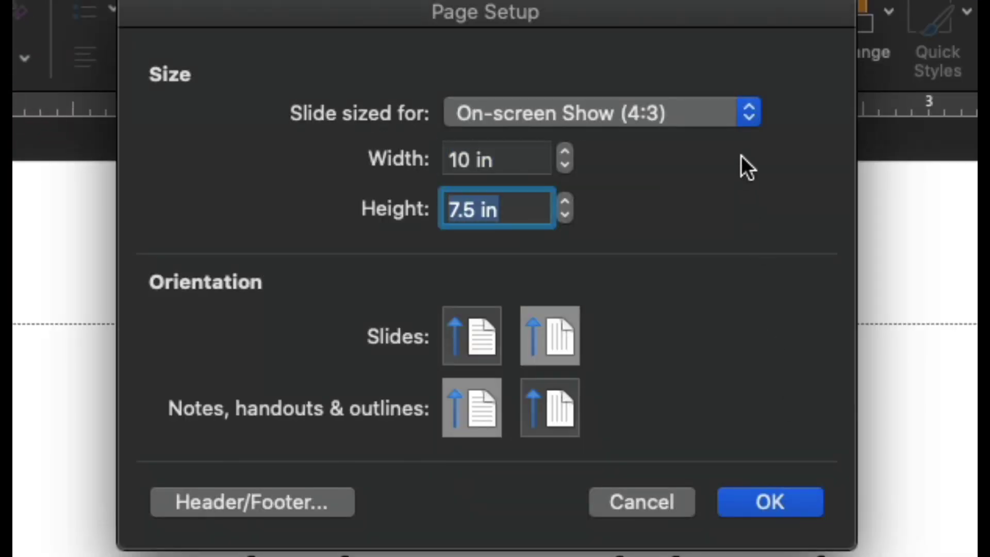
left_click(750, 118)
left_click(549, 479)
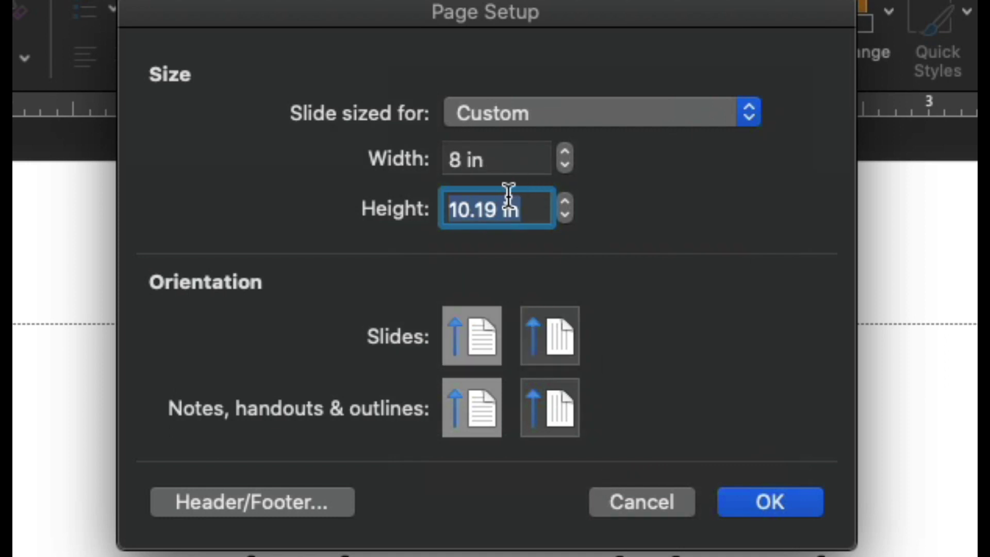
- Set the custom slide width to 10 in
triple_click(457, 155)
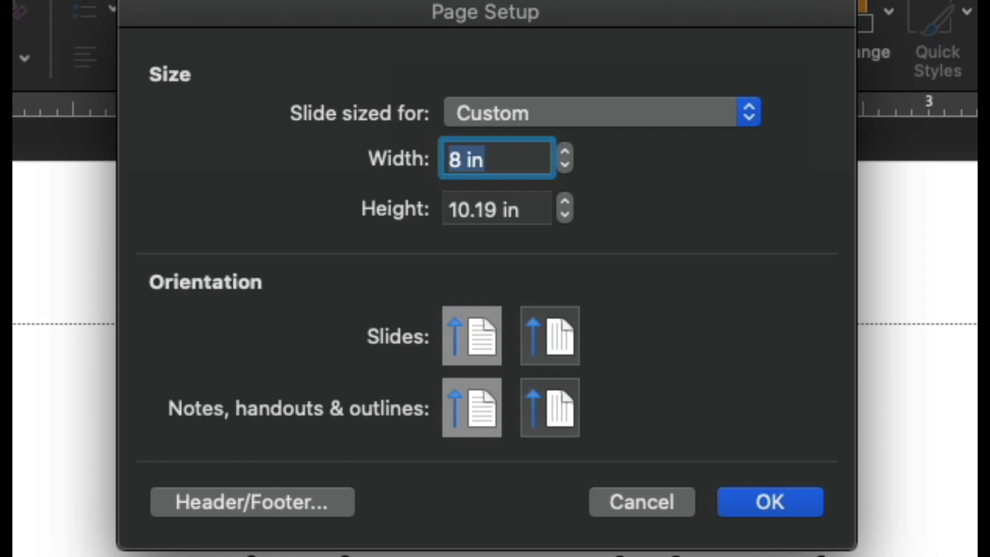
key("Right")
type("10")
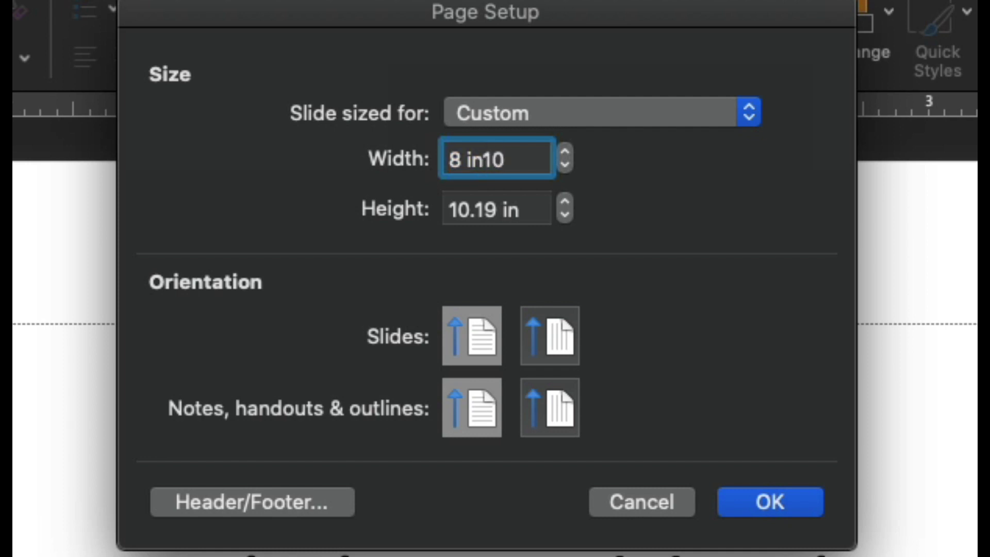
key("BackSpace")
key("BackSpace")
key("BackSpace")
key("BackSpace")
key("BackSpace")
key("BackSpace")
type("1")
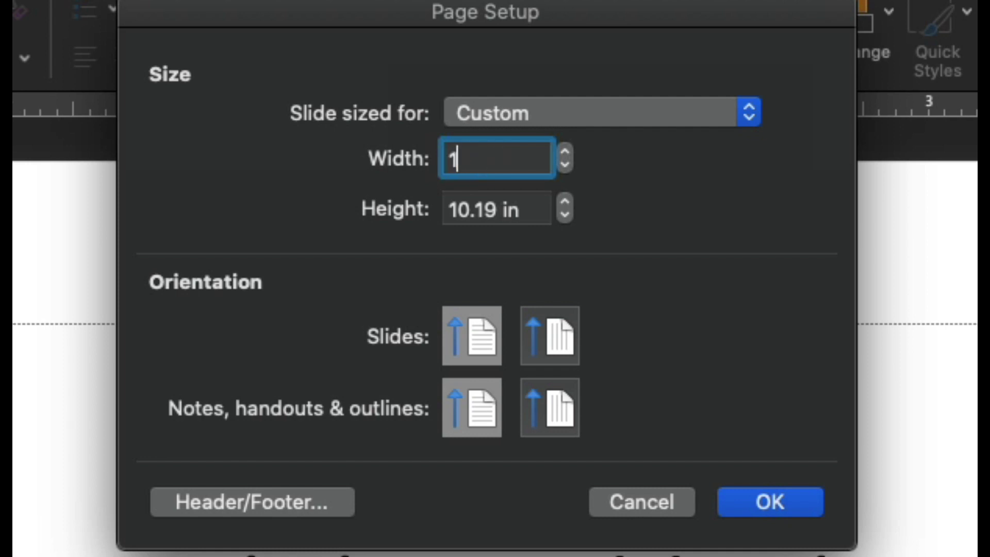
type("0")
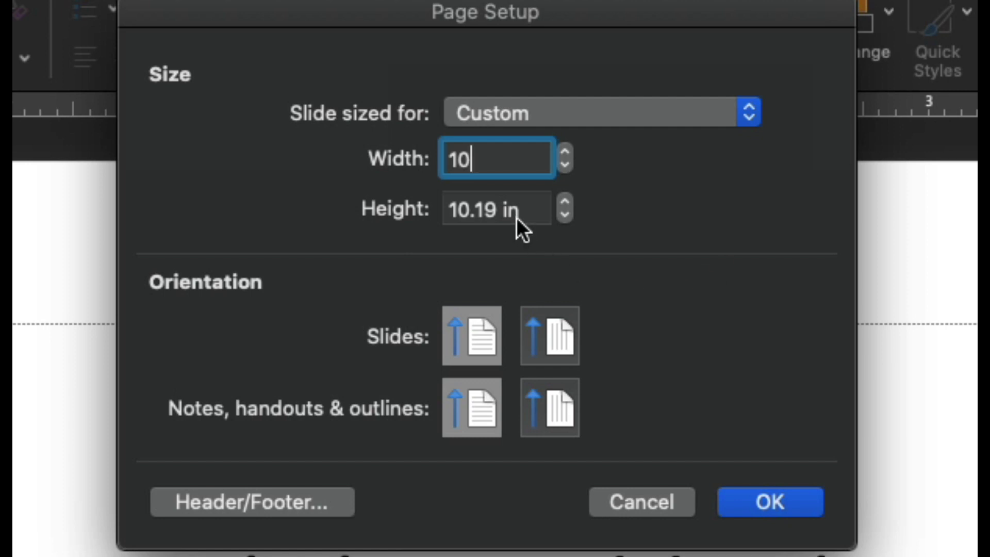
- Set the slide height to 2.5 in and apply the new size with the content scaled down
key("Tab")
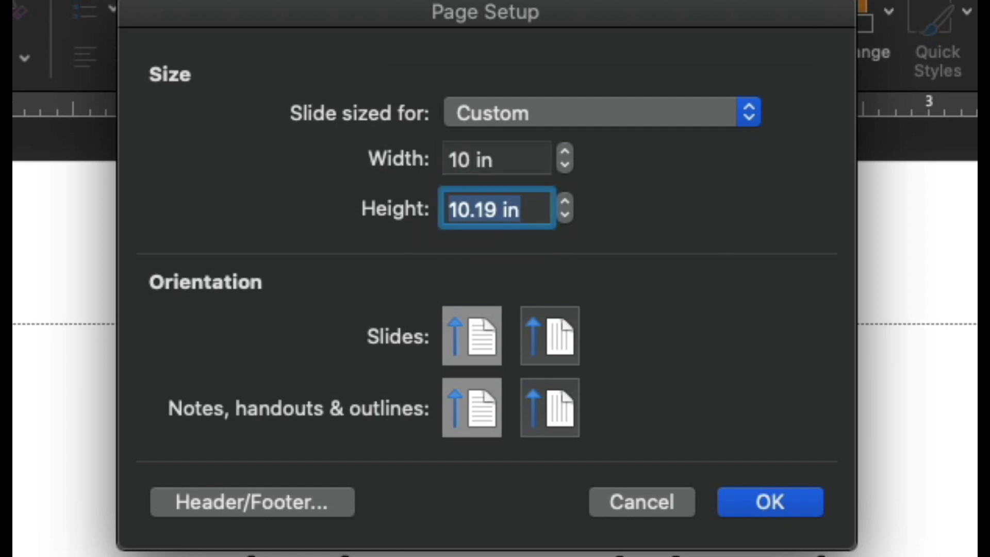
type("2.5")
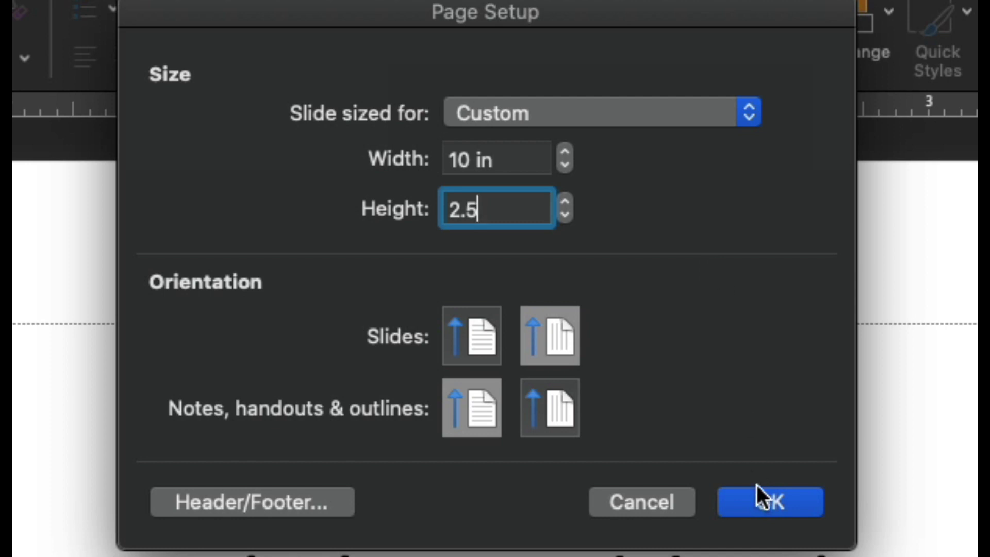
left_click(787, 502)
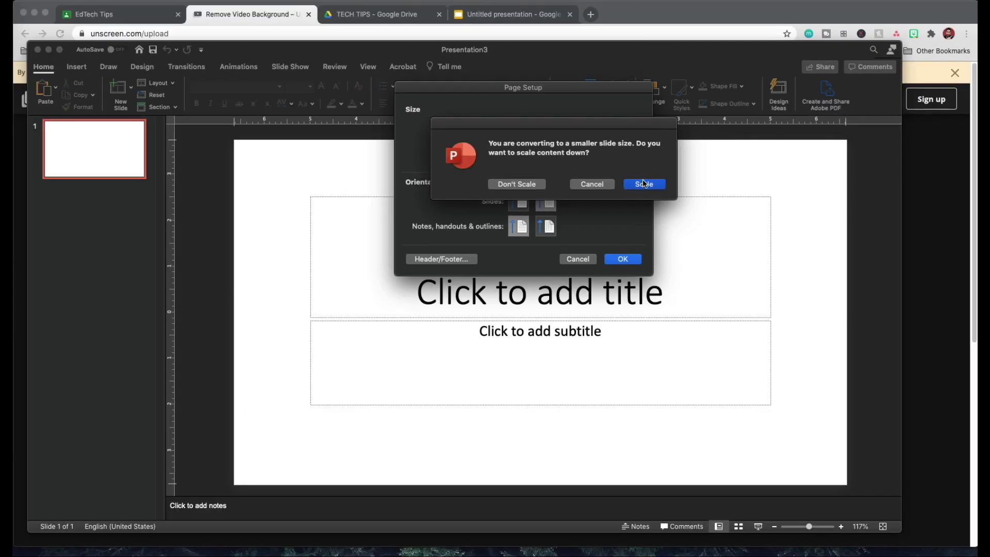
left_click(644, 183)
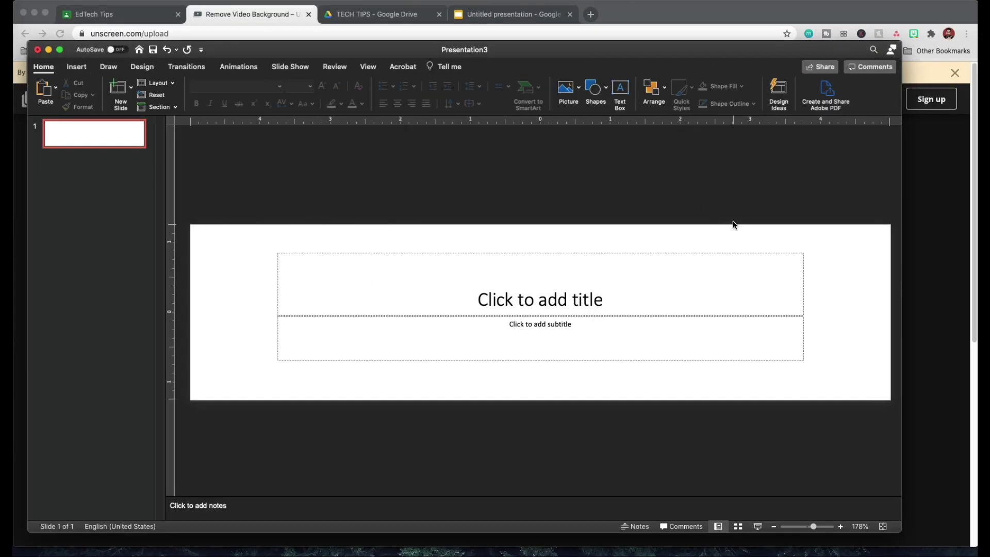
- Delete the title and subtitle placeholders from the slide
left_click_drag(831, 226, 175, 401)
key("Delete")
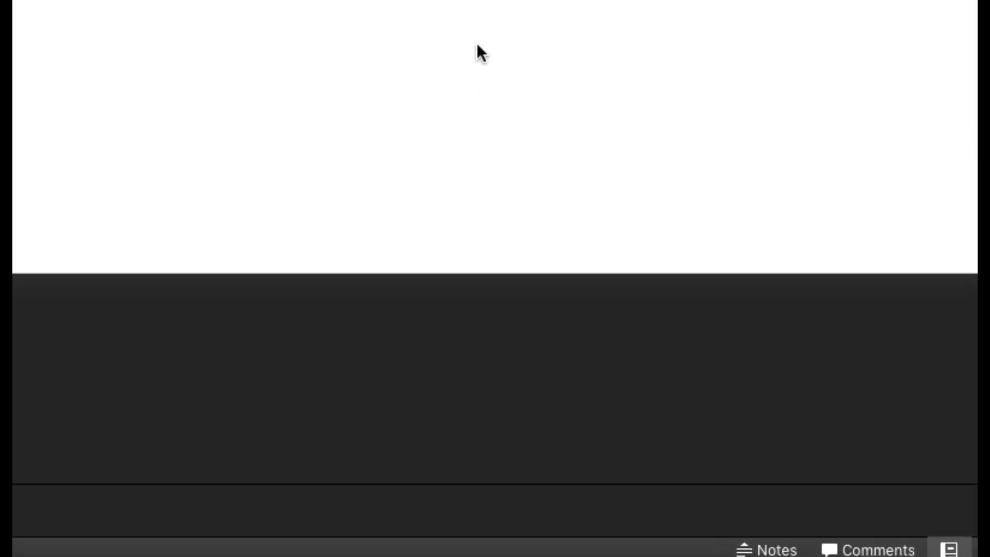
- Fill the slide background with the picture "background crop.jpg" from the Desktop
right_click(505, 300)
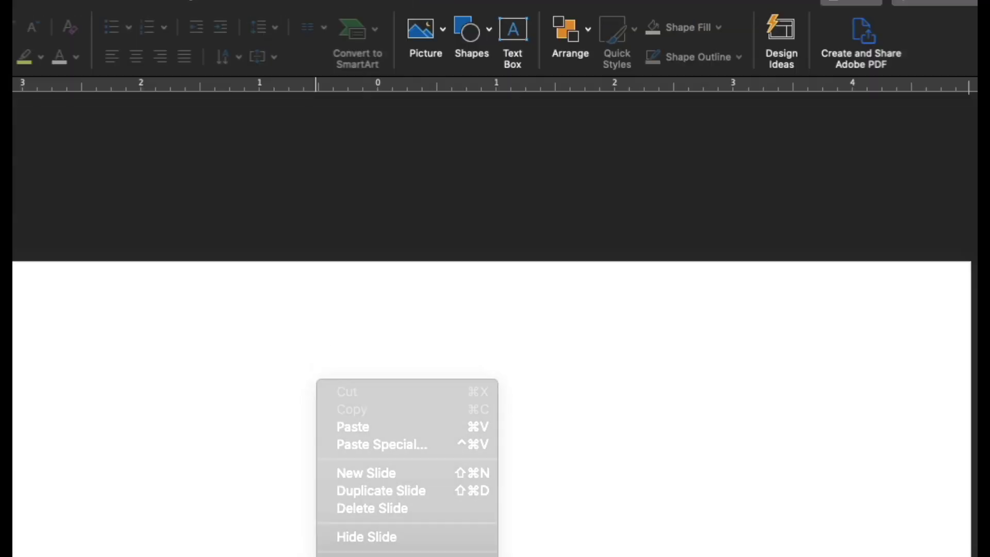
left_click(663, 344)
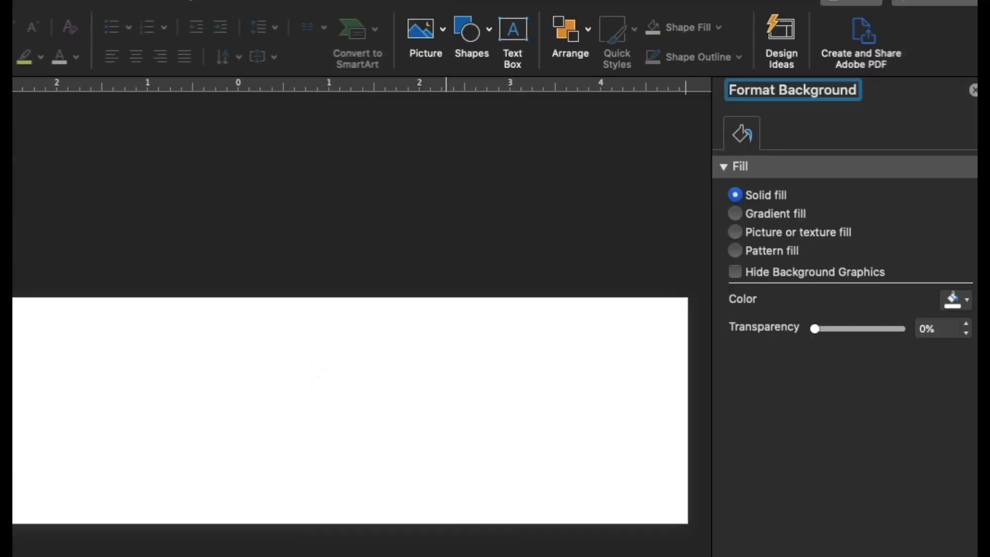
left_click(768, 234)
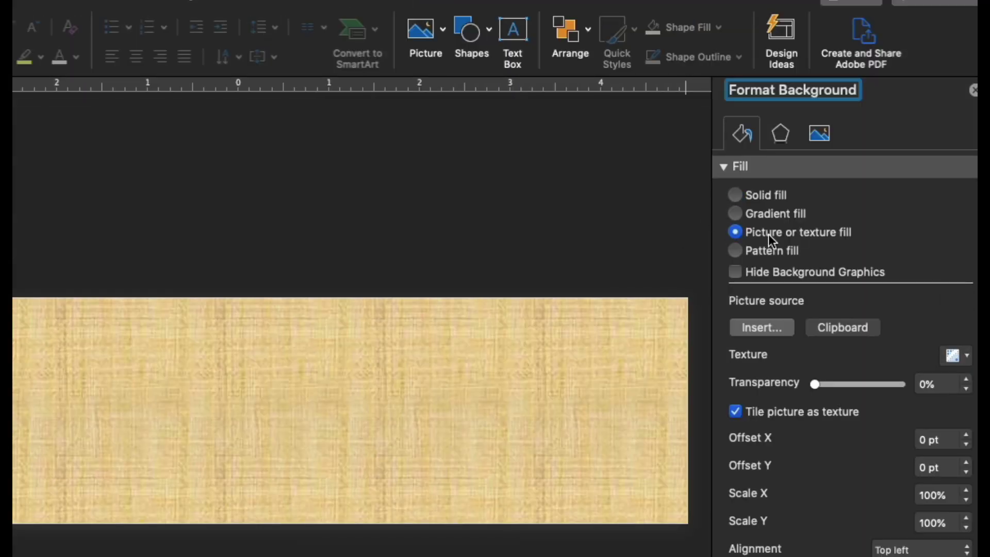
left_click(755, 328)
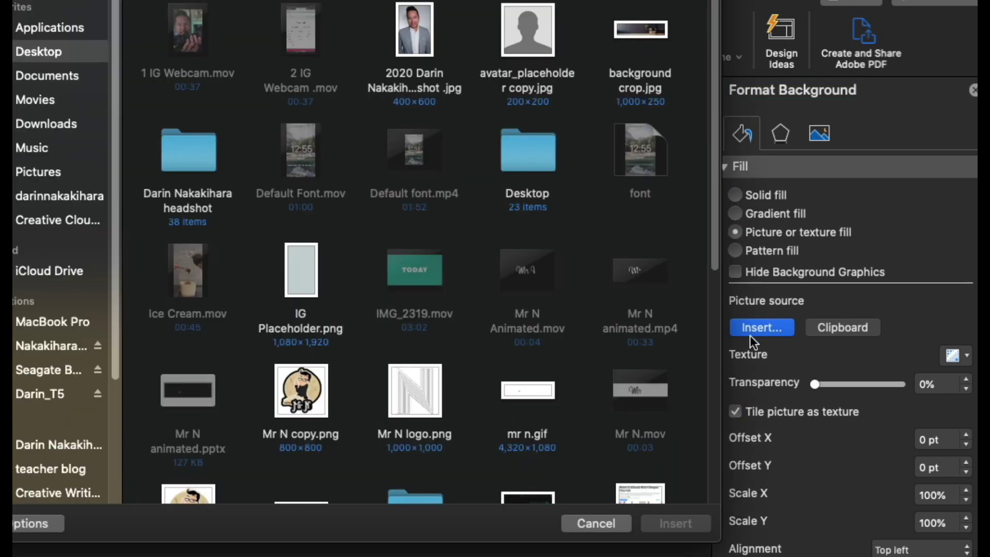
double_click(636, 37)
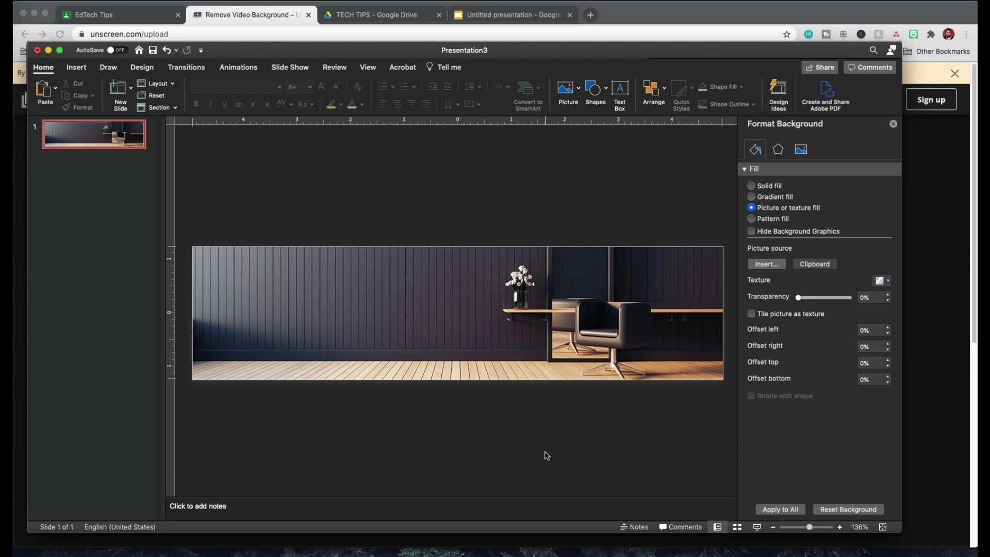
- Add a text box across the empty wall area of the banner containing "Welcome to"
left_click(626, 98)
left_click_drag(233, 264, 501, 358)
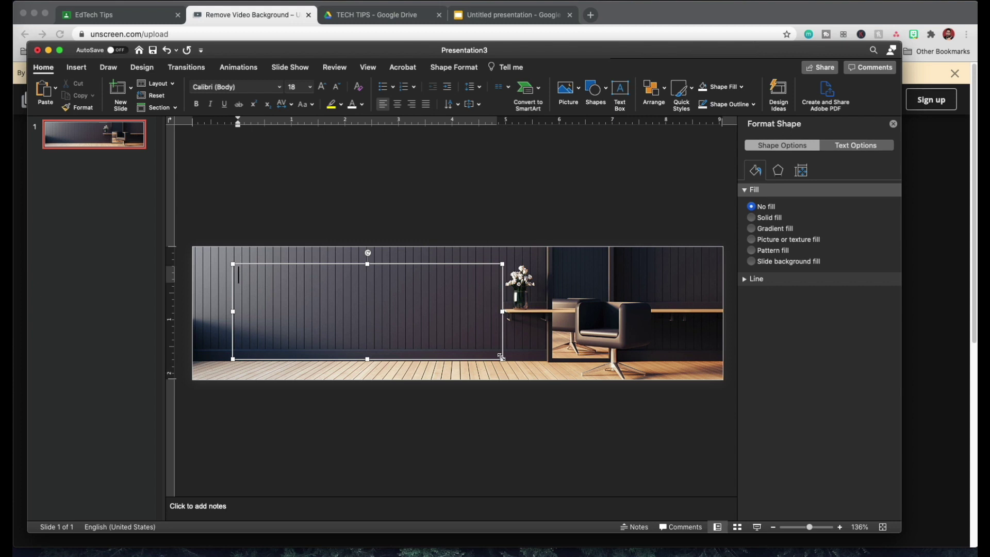
type("Welcome to")
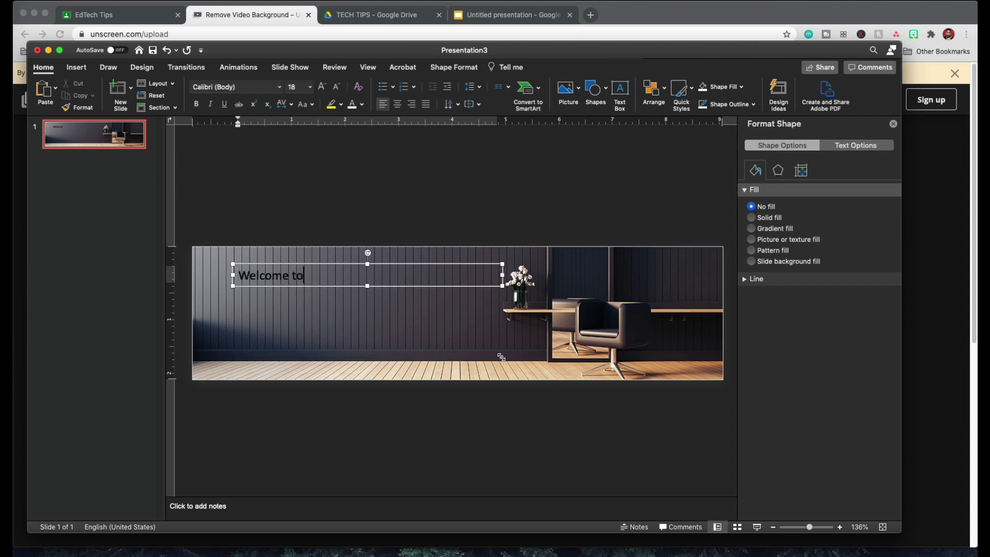
- Make the "Welcome to" text white and set its font to Century Gothic
key("super+a")
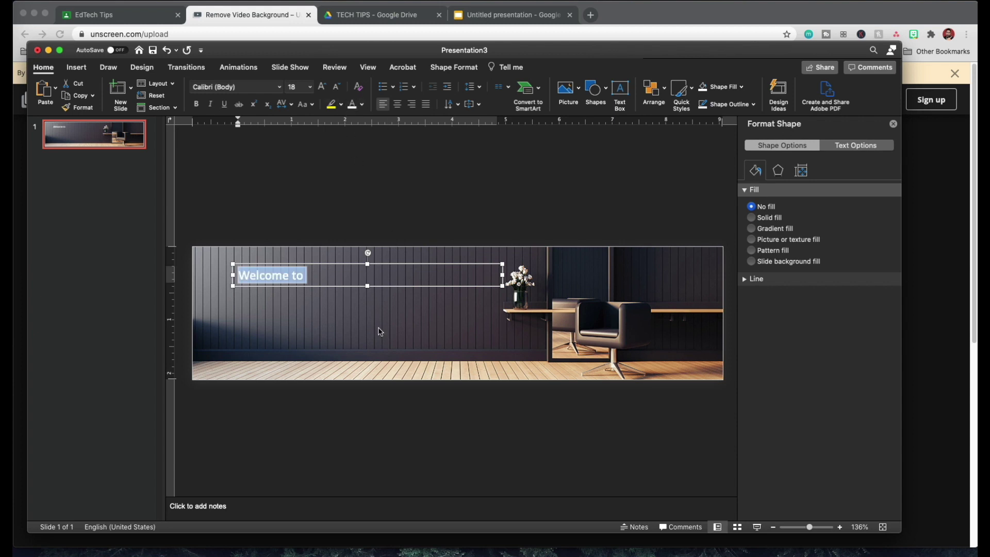
left_click(279, 87)
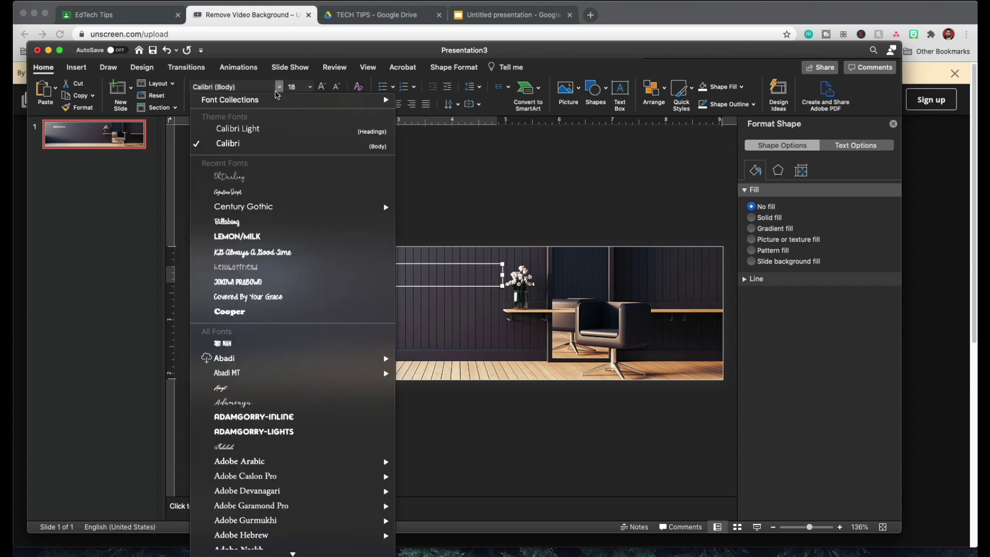
left_click(297, 208)
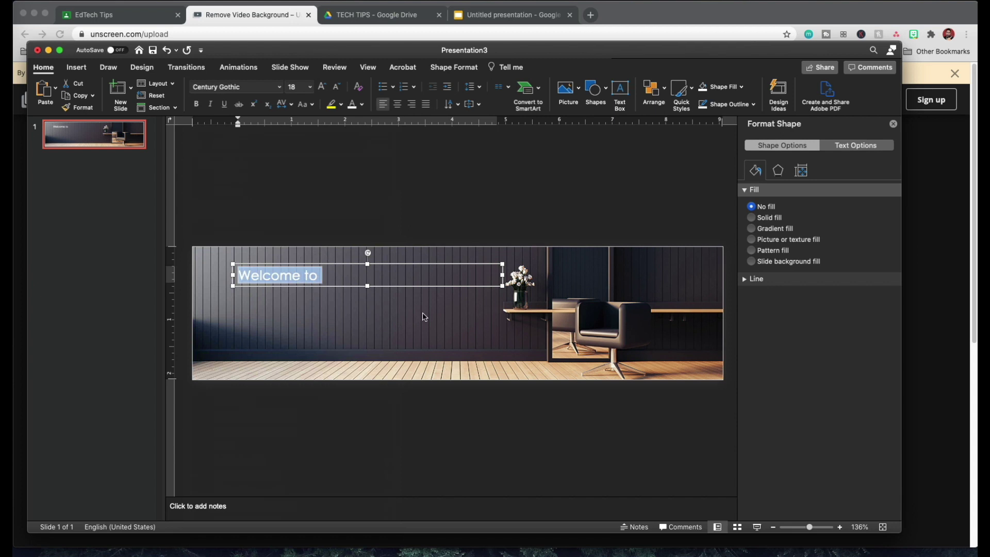
left_click(460, 369)
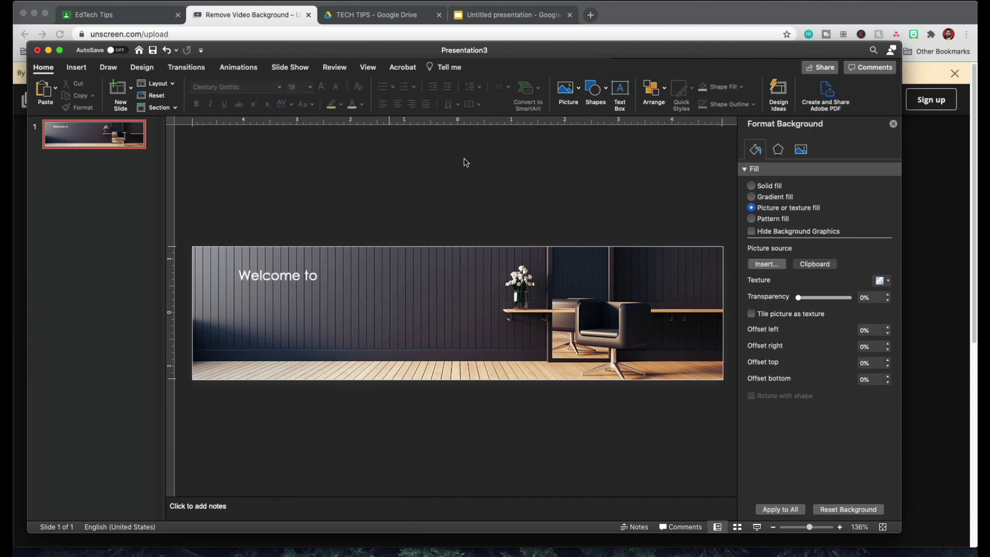
- Add a text box containing "Mr N's Class" just below the "Welcome to" text on the banner
left_click(620, 92)
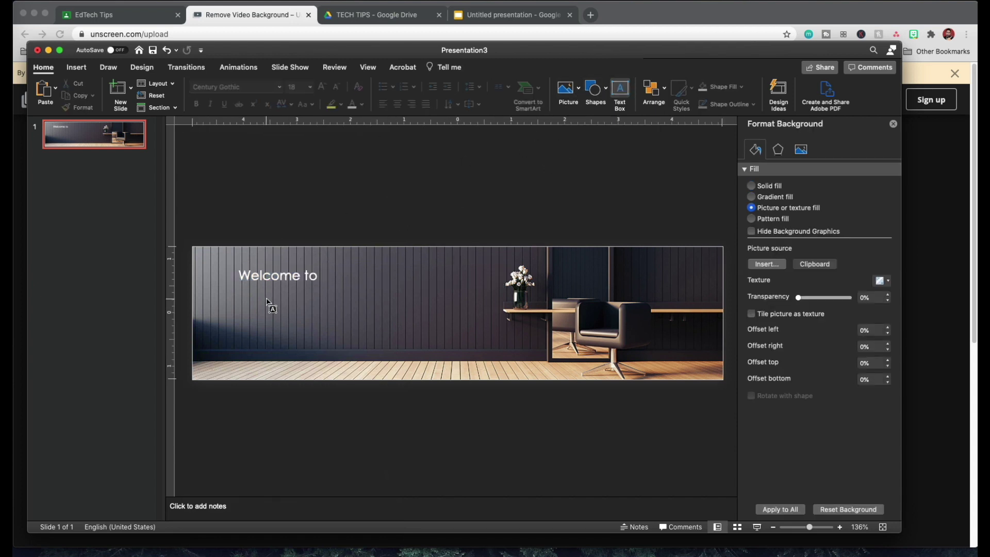
left_click_drag(263, 293, 459, 346)
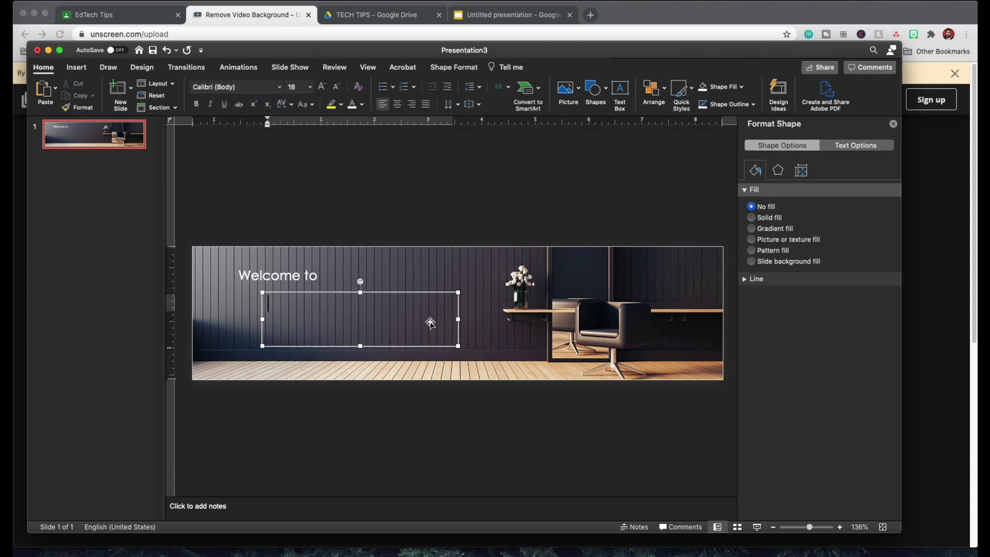
type("Mr N's Class")
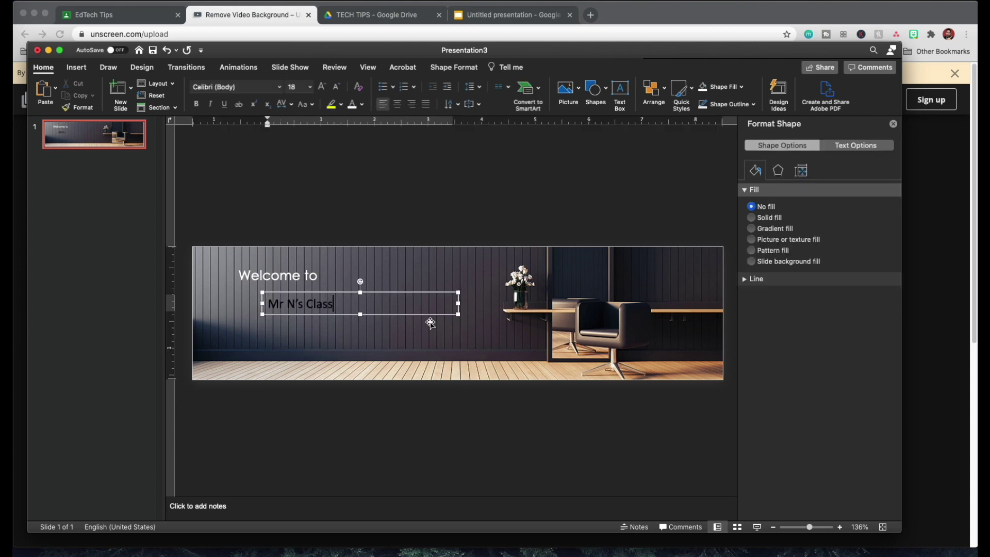
- Make the "Mr N's Class" text white and set its font to OhDarling at size 44
key("super+a")
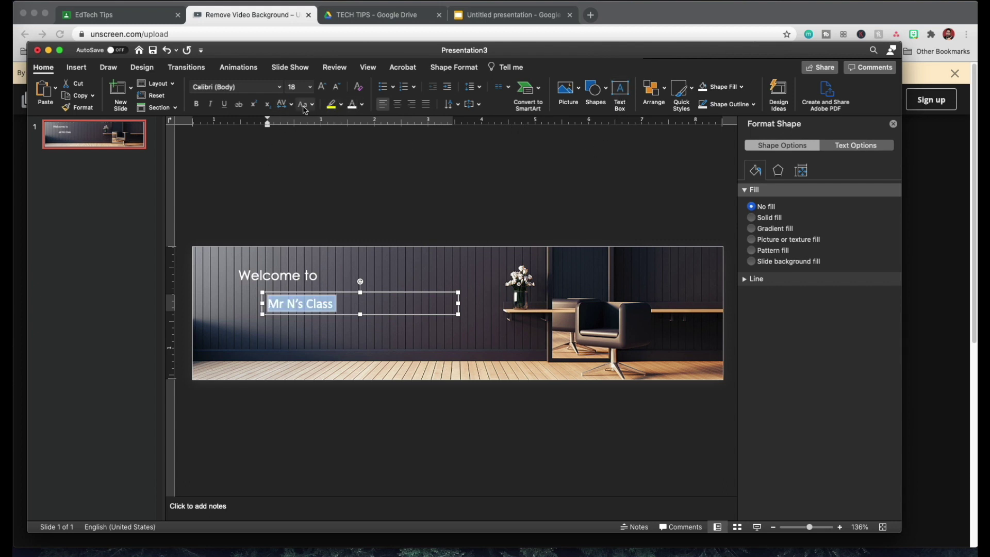
left_click(280, 87)
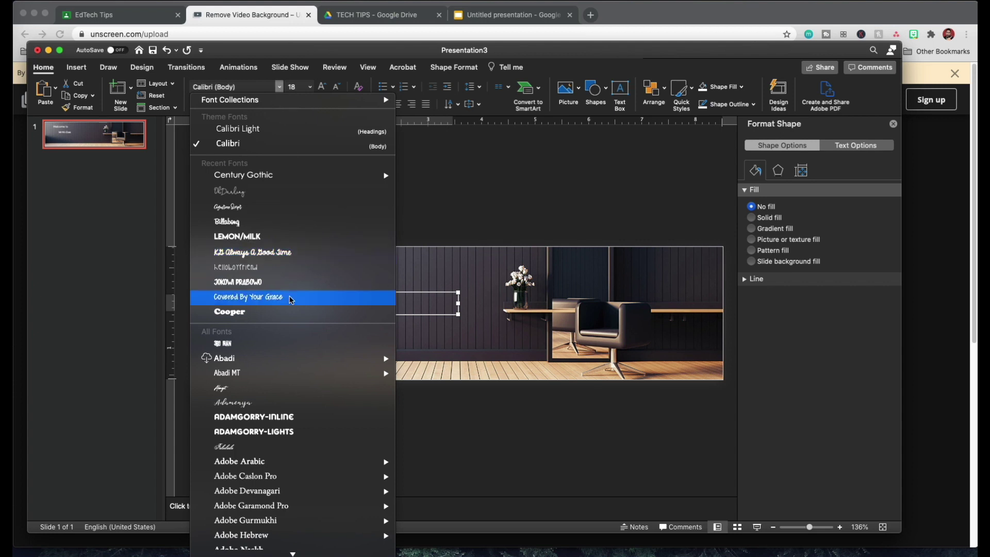
left_click(315, 200)
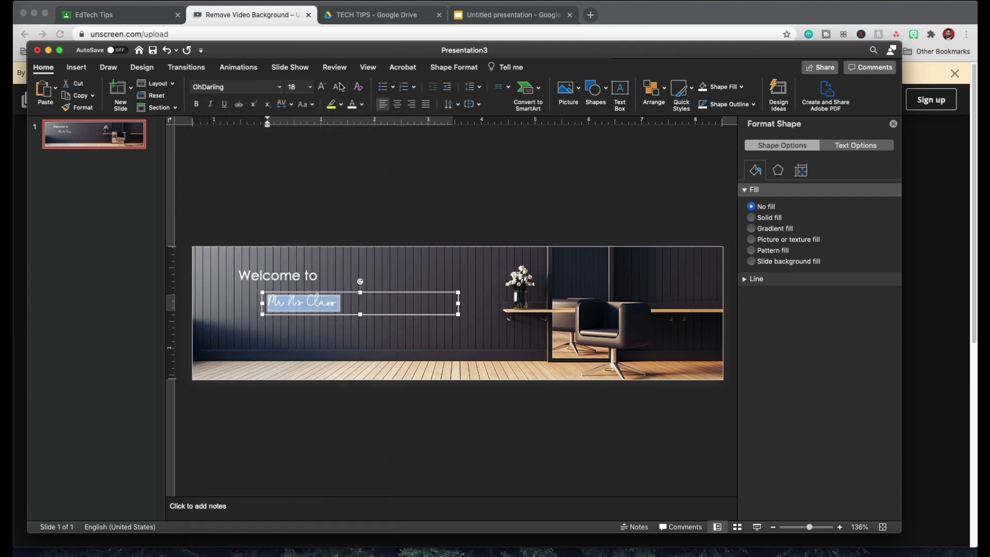
left_click(322, 86)
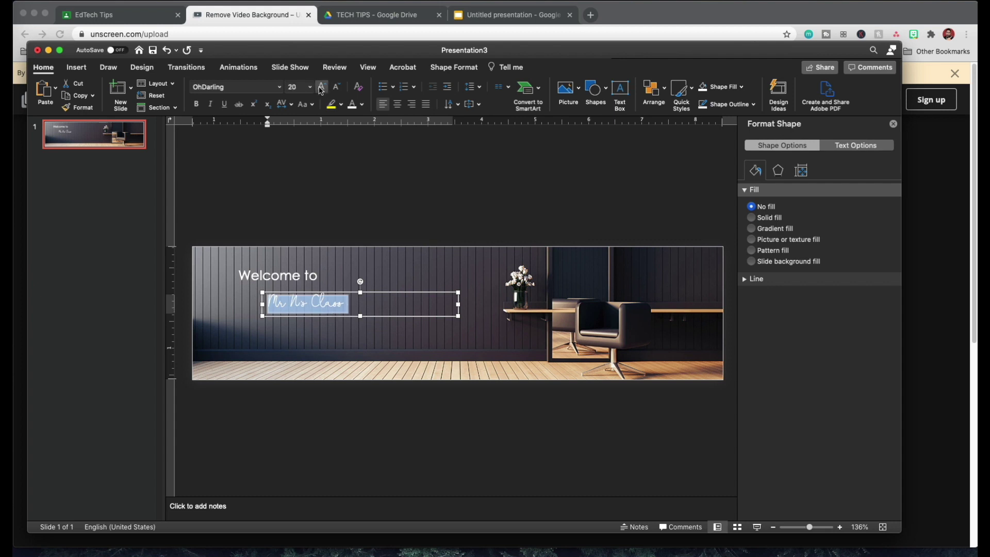
left_click(322, 87)
left_click(321, 86)
left_click(322, 86)
left_click(320, 90)
left_click(321, 89)
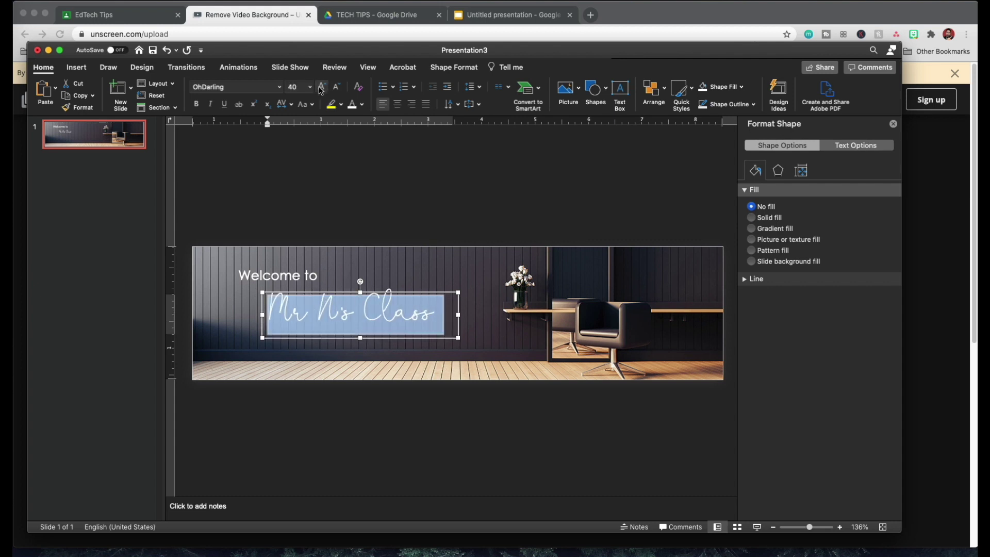
left_click(451, 260)
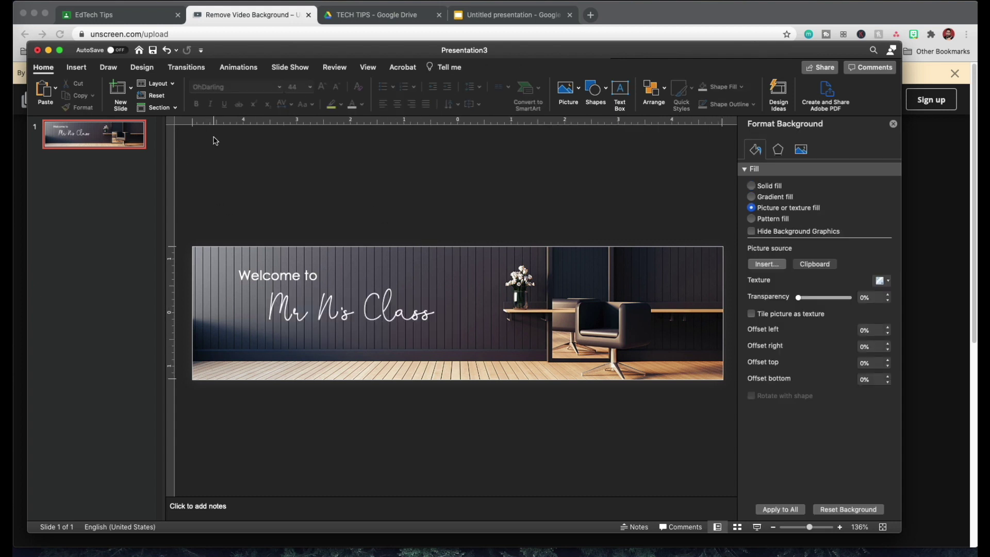
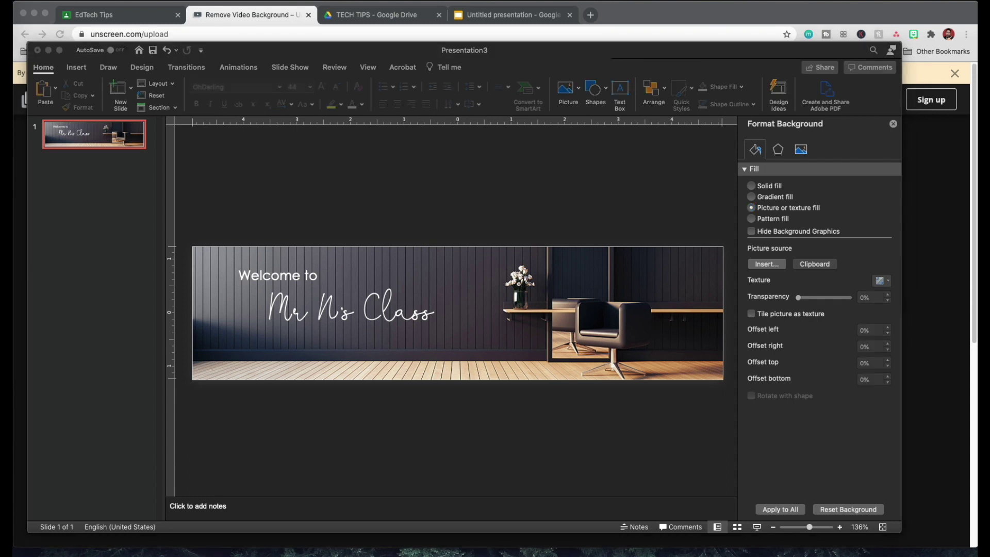
- Place the background-removed GIF clip on the slide beside the text, enlarged to about 3.43" high and 1.93" wide, resting on the banner's lower edge
left_click_drag(977, 99, 583, 319)
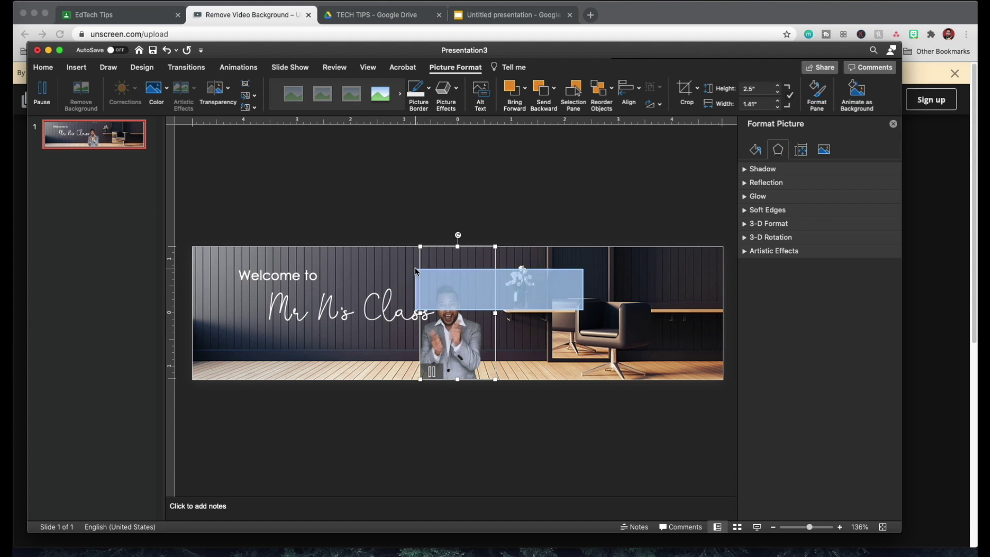
left_click_drag(457, 273, 525, 200)
left_click_drag(573, 262, 478, 264)
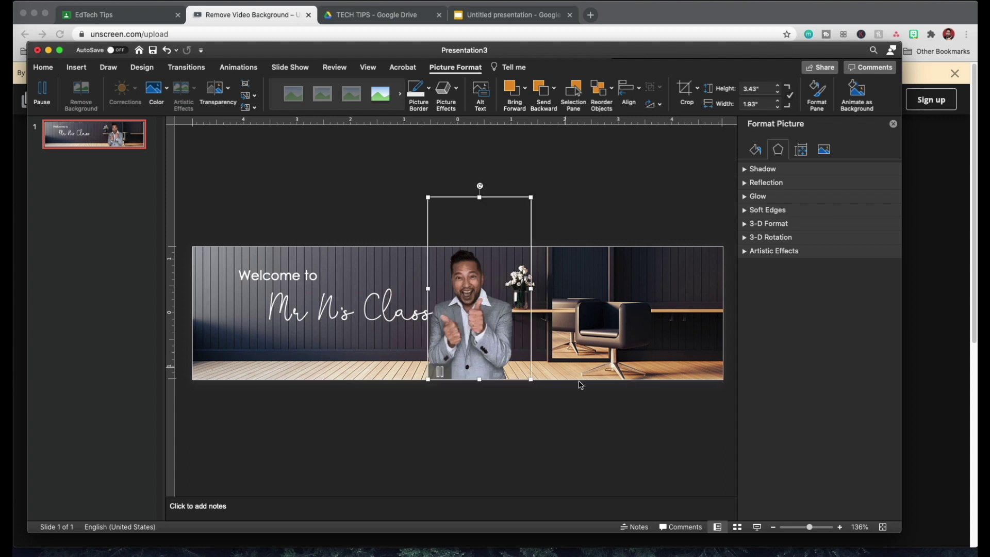
left_click(667, 418)
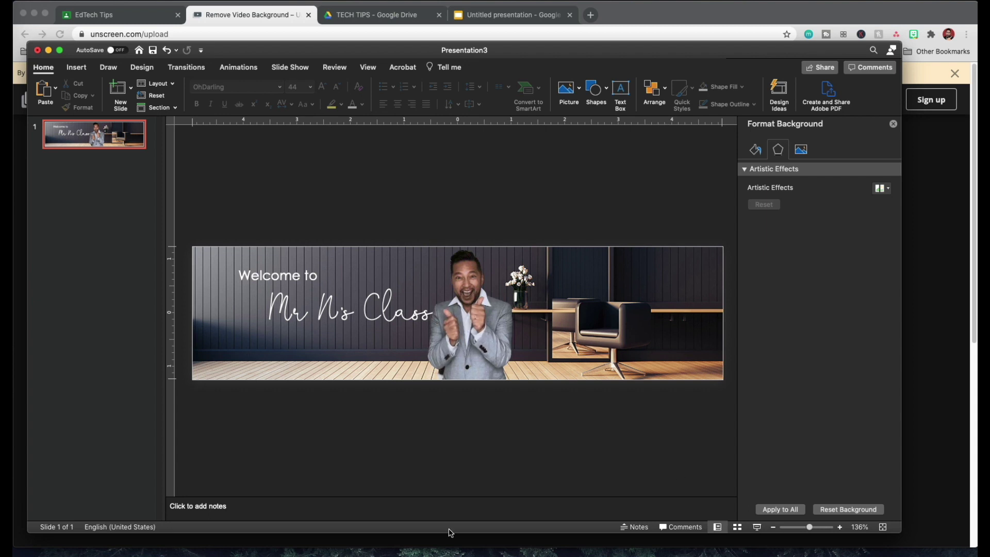
- Switch to the Google Slides presentation and examine the Creator Studio add-on's export formats and the download options for the first slide
left_click(519, 21)
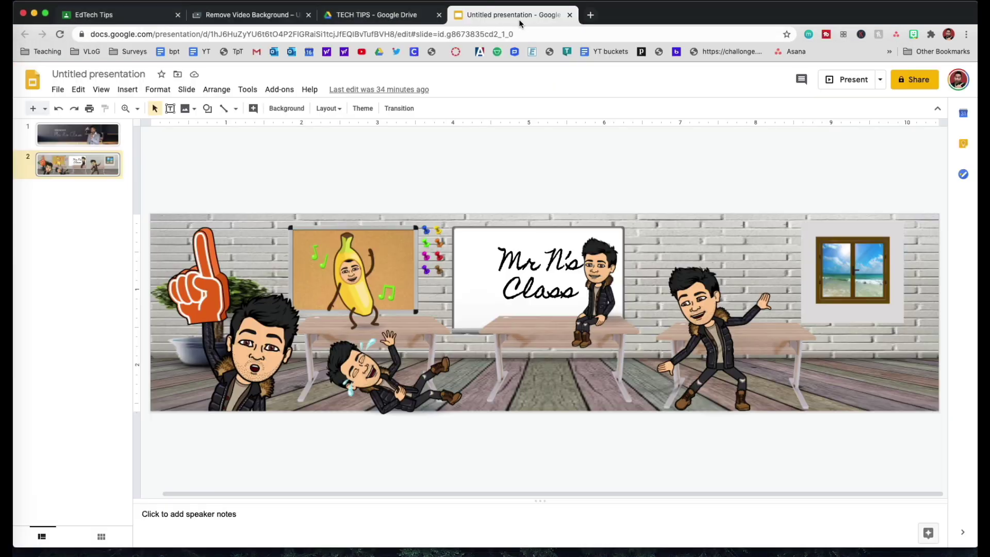
left_click(78, 135)
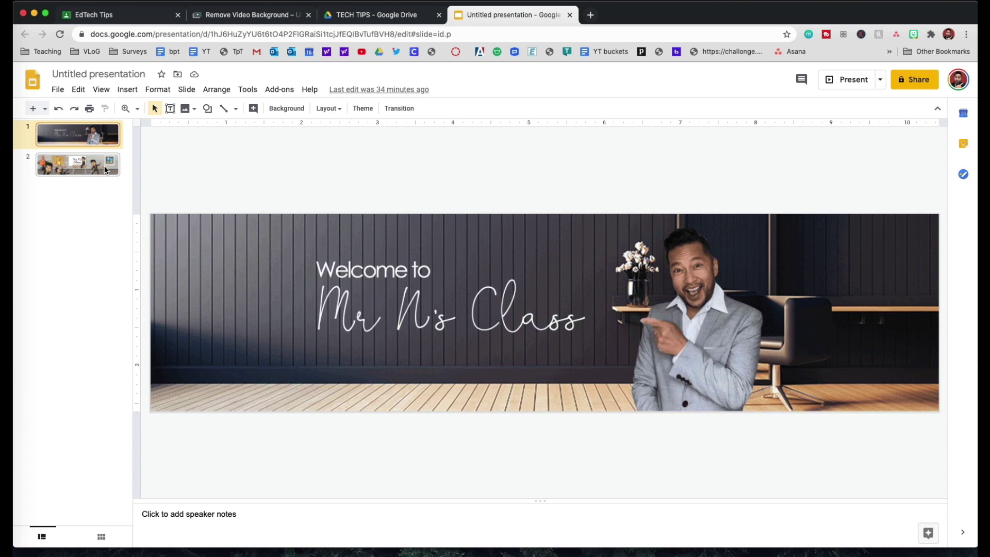
left_click(279, 89)
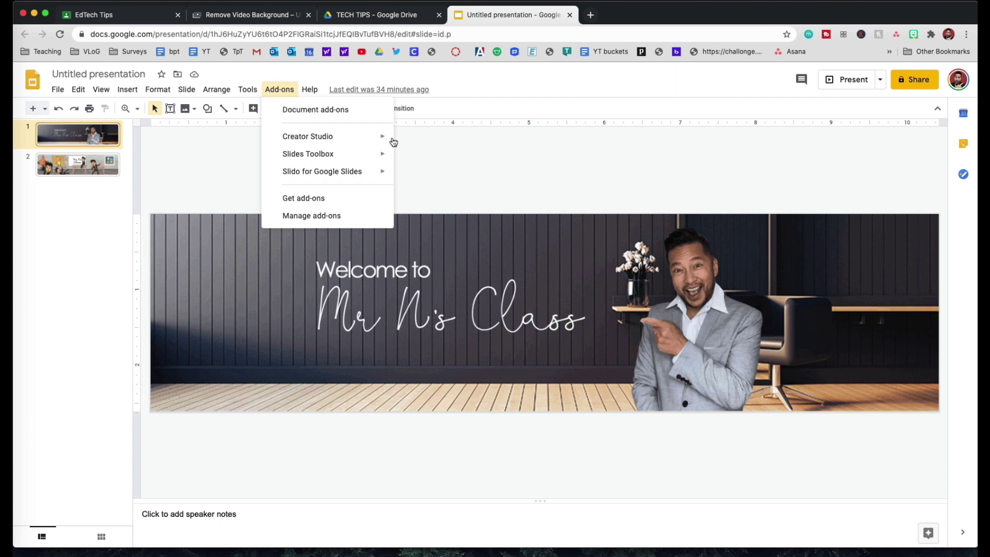
left_click(420, 137)
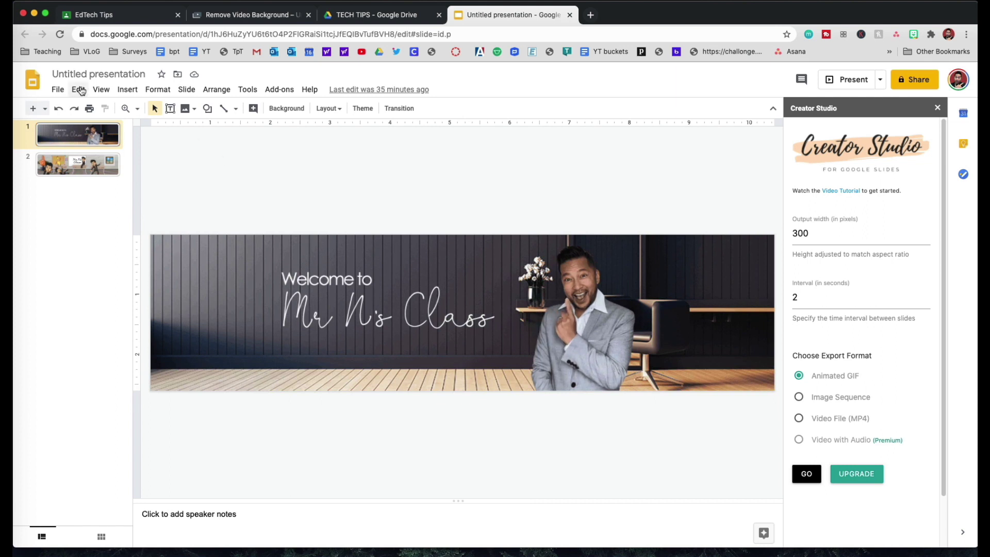
left_click(58, 90)
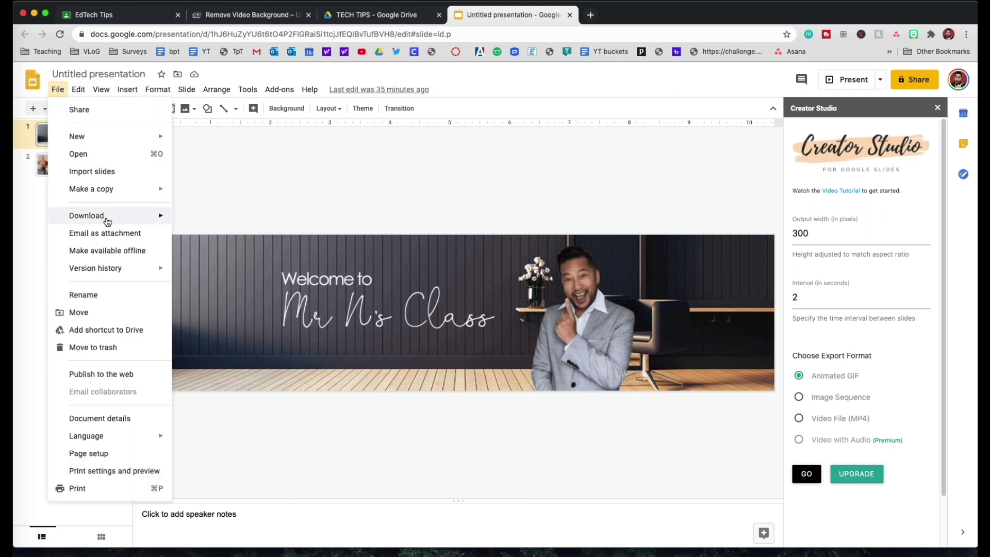
mouse_move(107, 221)
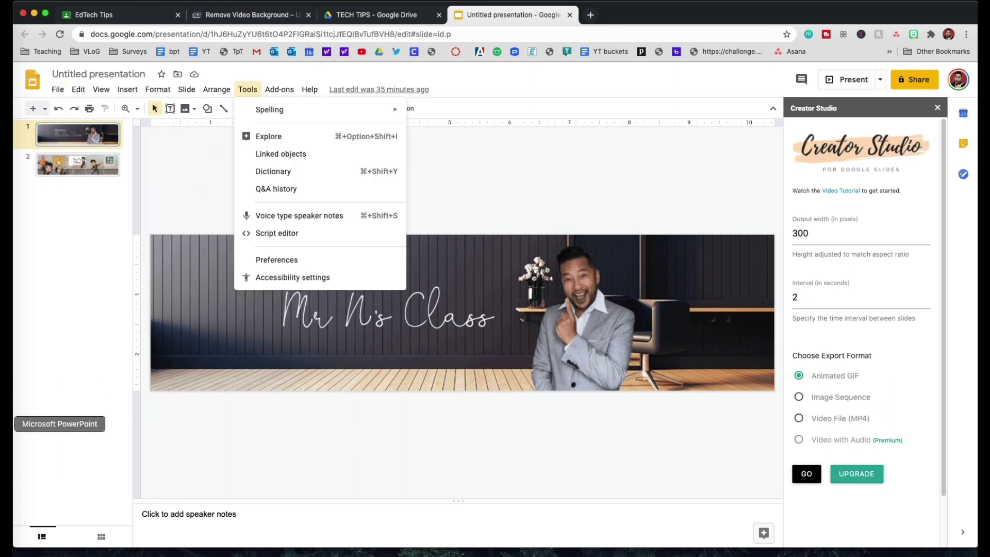
- Switch to the Google Classroom Banner presentation in PowerPoint and set up an export to the Desktop in Animated GIF format
left_click(6, 424)
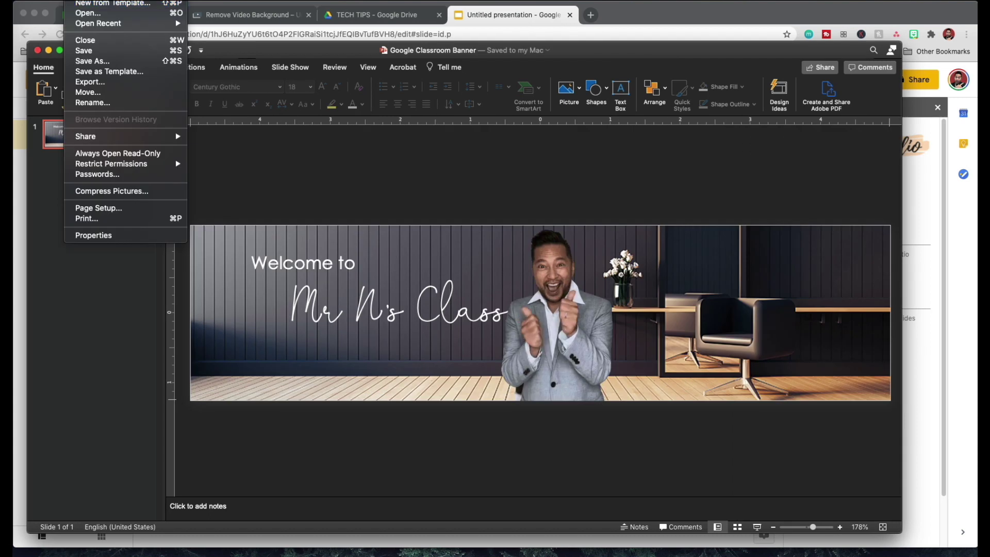
left_click(256, 172)
left_click(78, 1)
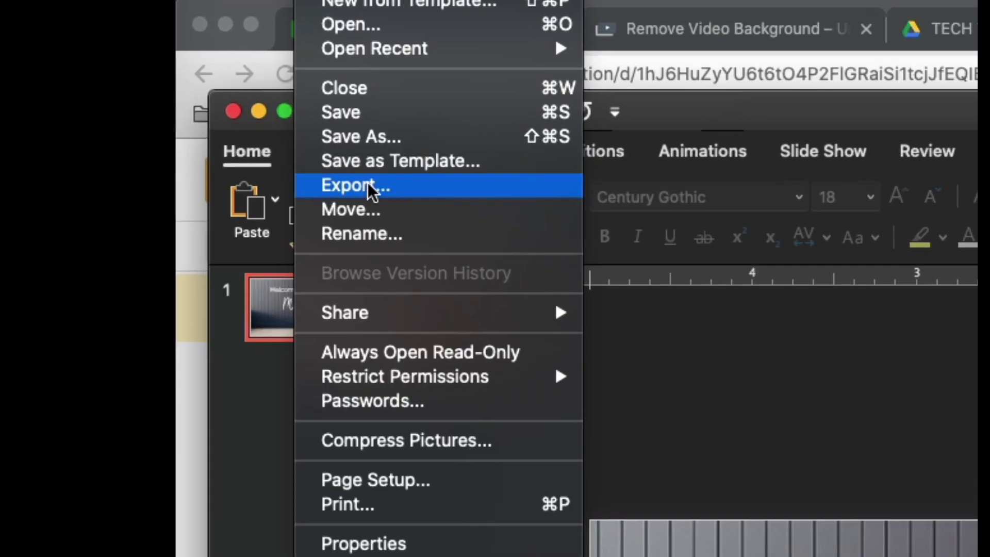
left_click(91, 82)
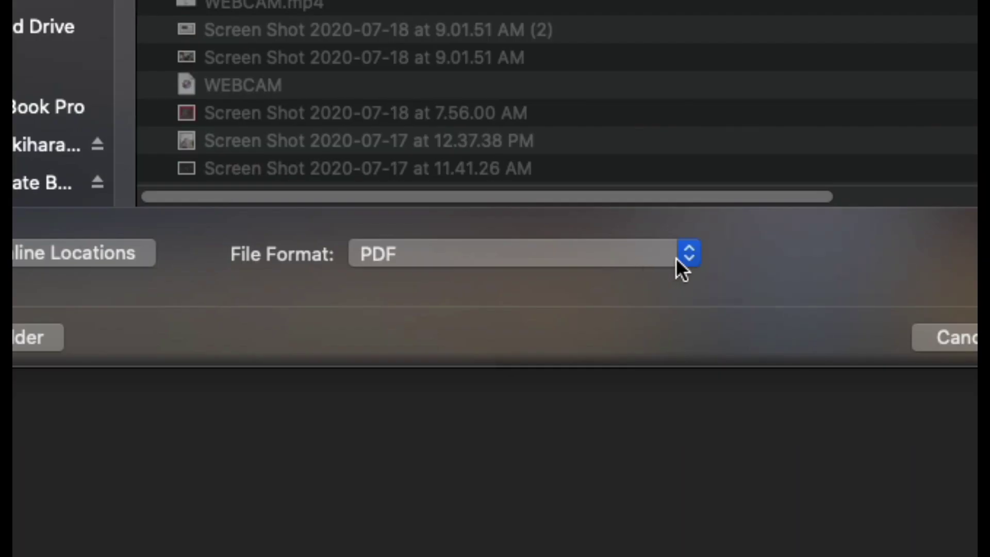
left_click(677, 256)
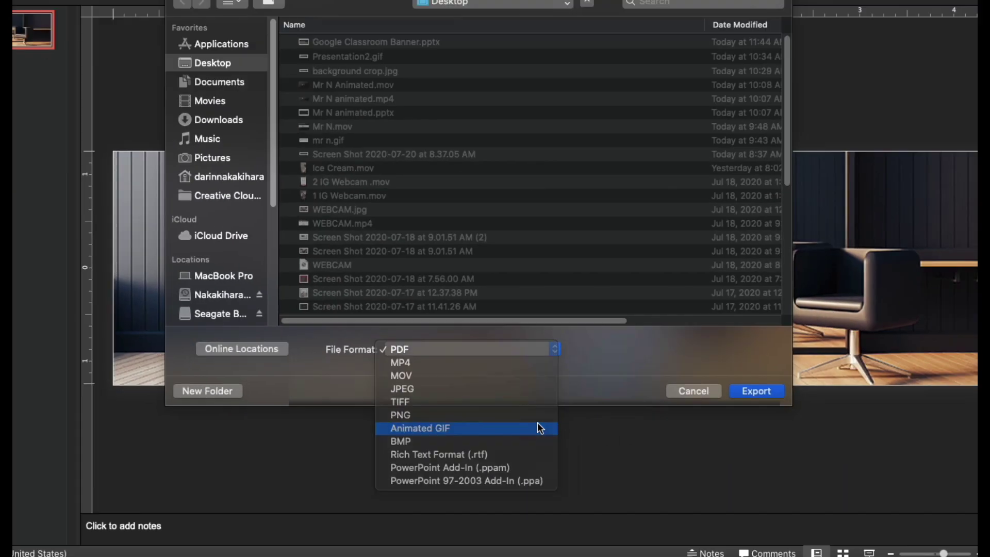
left_click(655, 411)
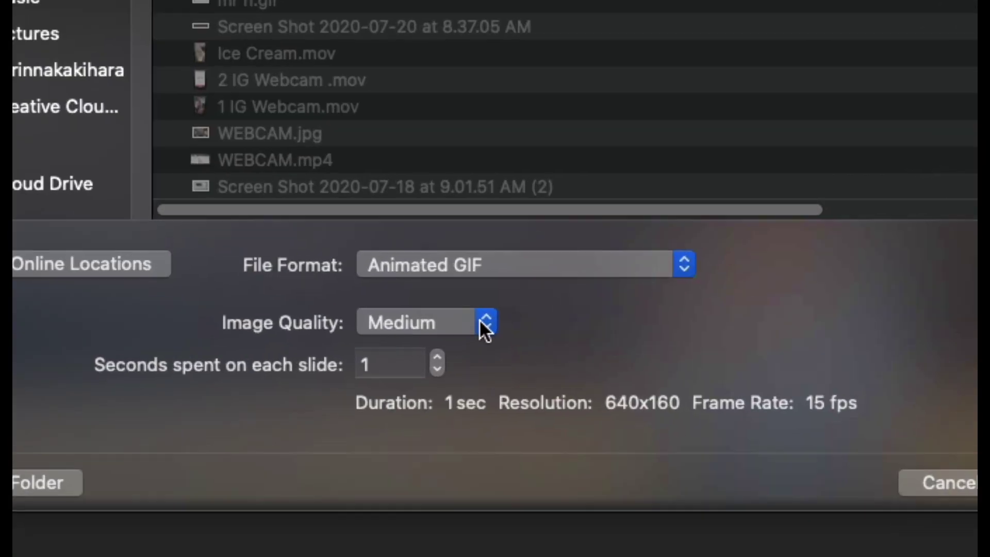
- Set the GIF's image quality to Large and export the banner
left_click(443, 343)
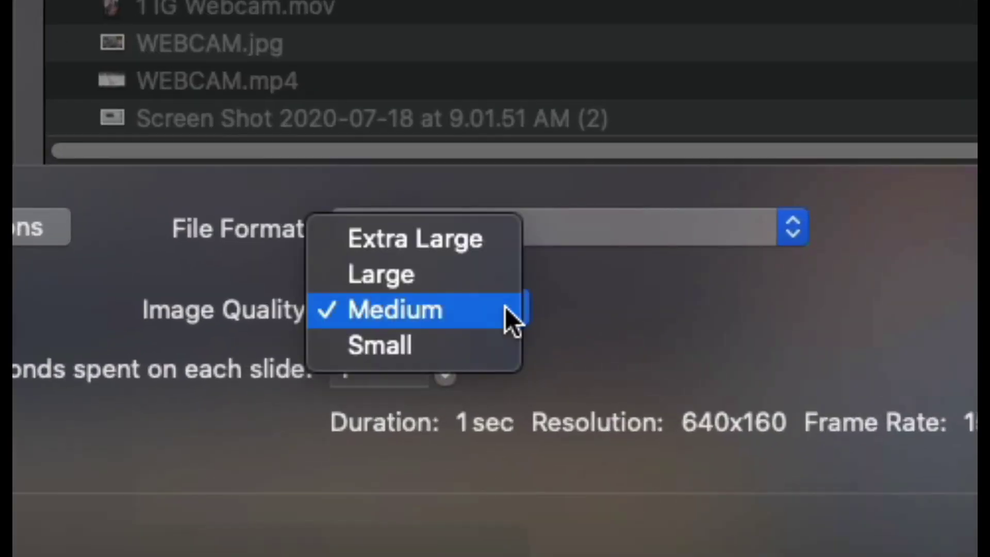
left_click(485, 283)
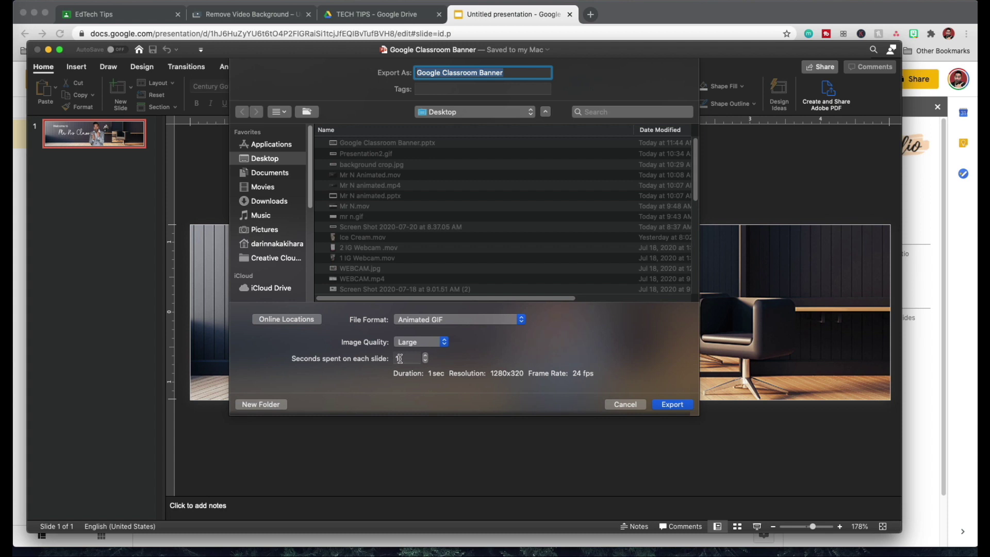
left_click(670, 405)
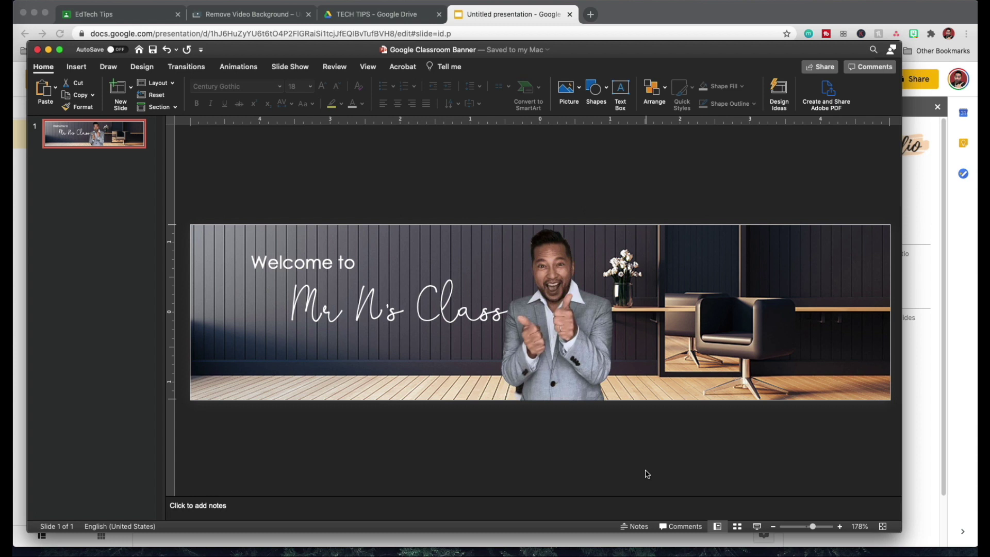
- Switch to the EdTech Tips class in Google Classroom and upload "Google Classroom Banner.gif" as the header photo
key("super+Tab")
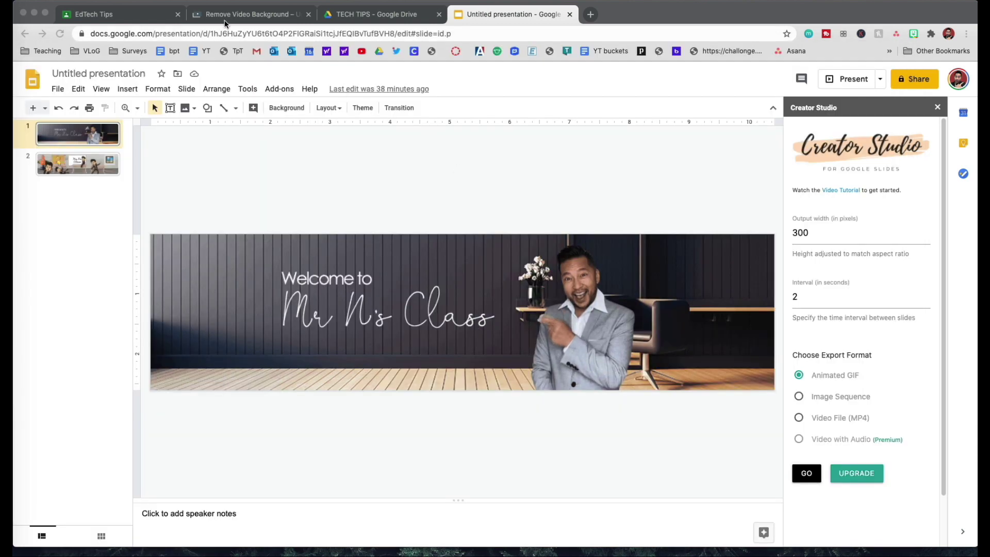
left_click(142, 18)
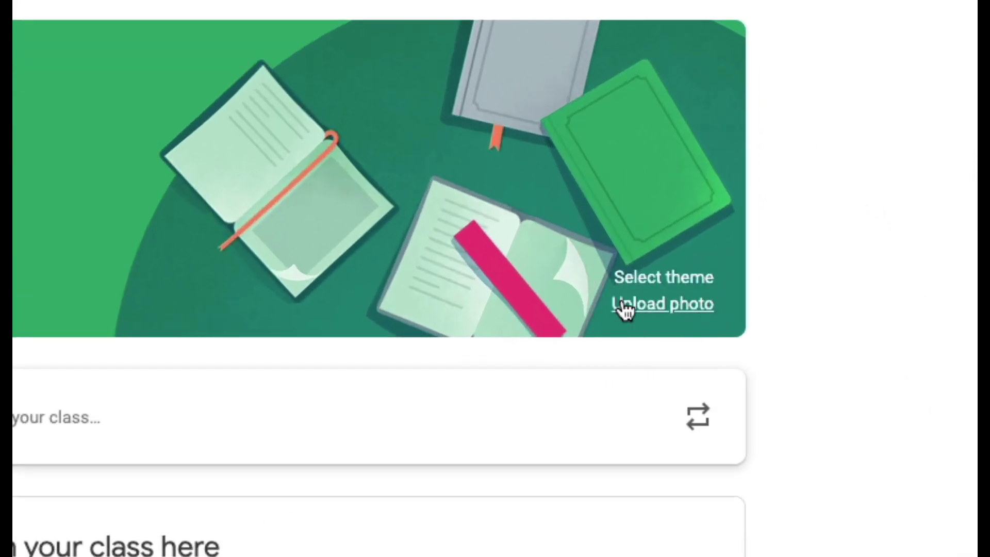
left_click(665, 312)
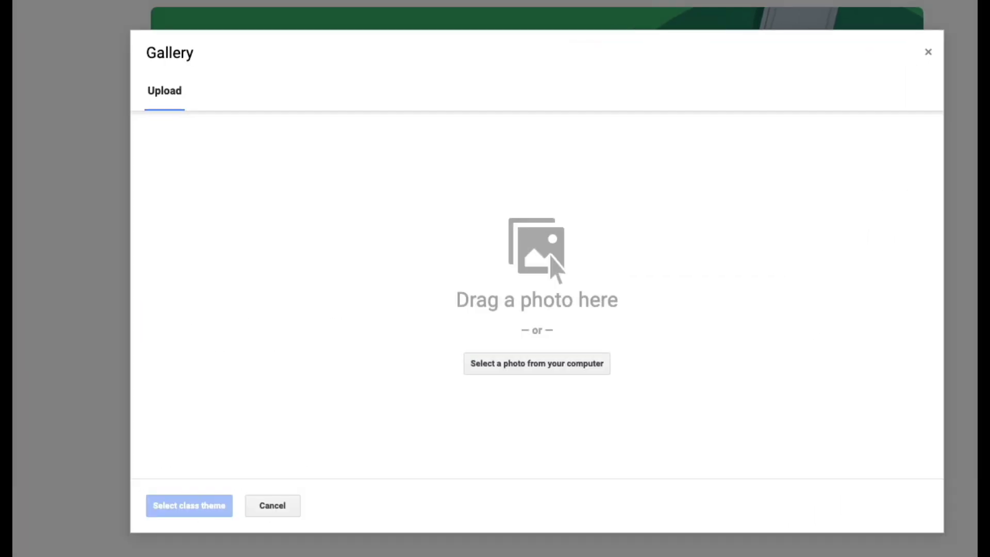
left_click_drag(154, 392, 469, 298)
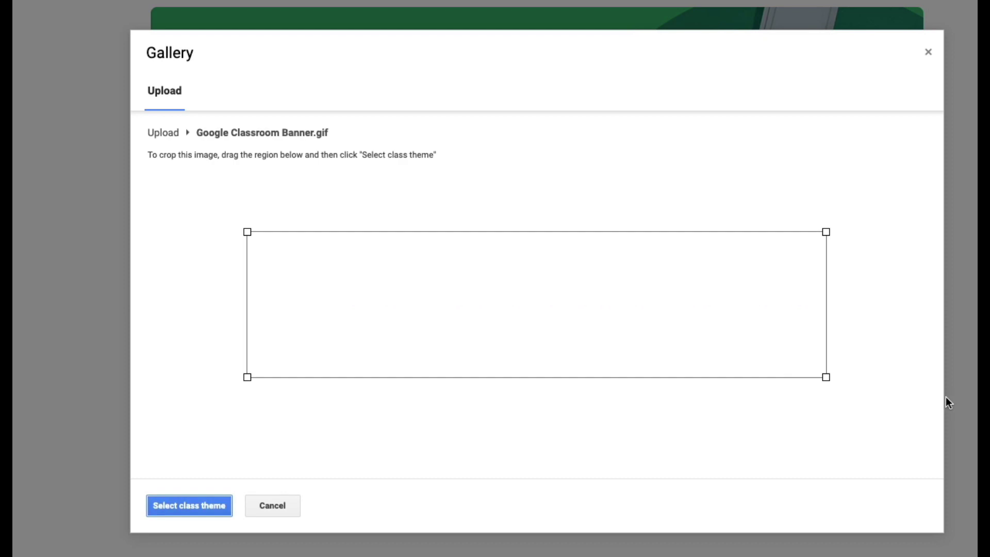
- Expand the crop region to cover the entire banner image and apply it as the class theme
left_click_drag(826, 377, 922, 420)
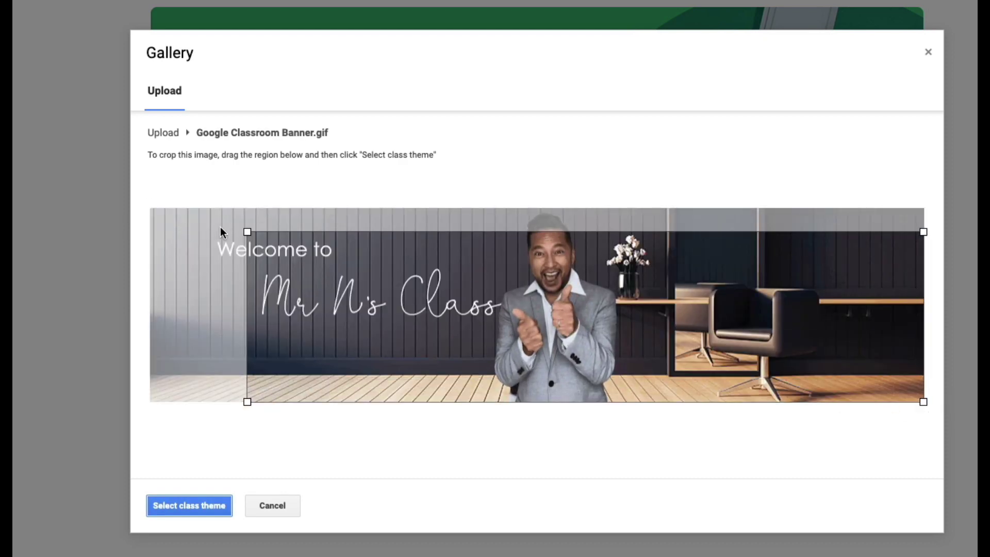
left_click_drag(247, 231, 133, 196)
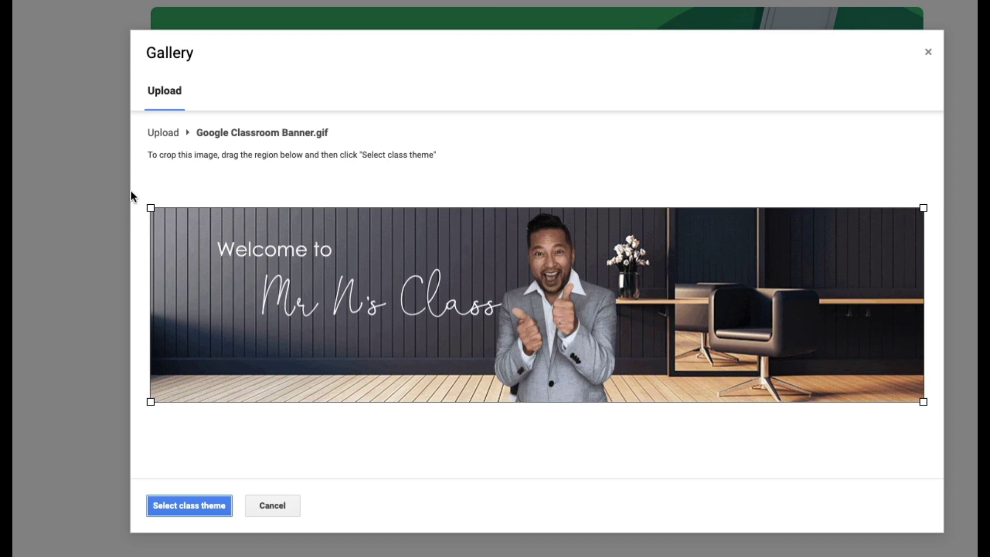
left_click(176, 507)
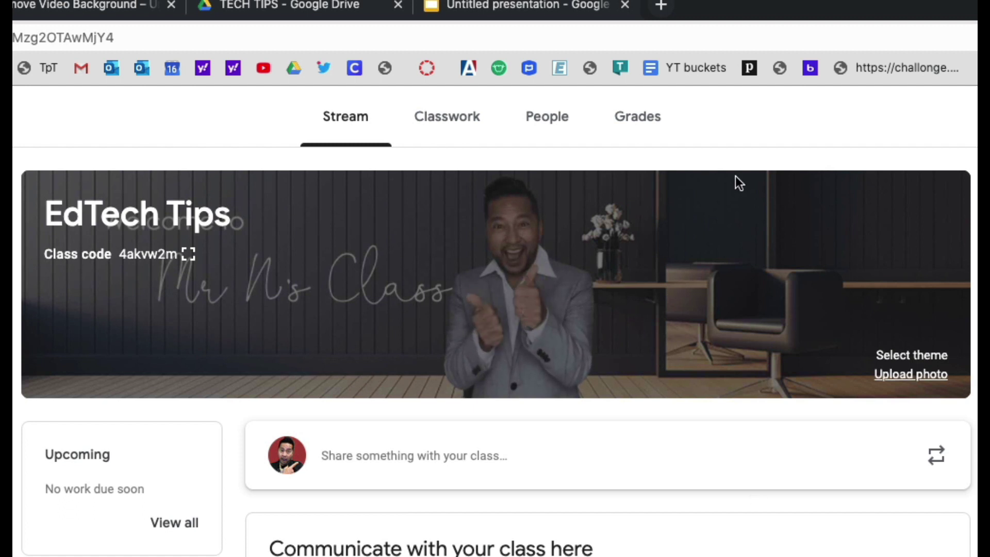
- Switch back to the Google Slides presentation with the "Welcome to Mr N's Class" banner
left_click(507, 9)
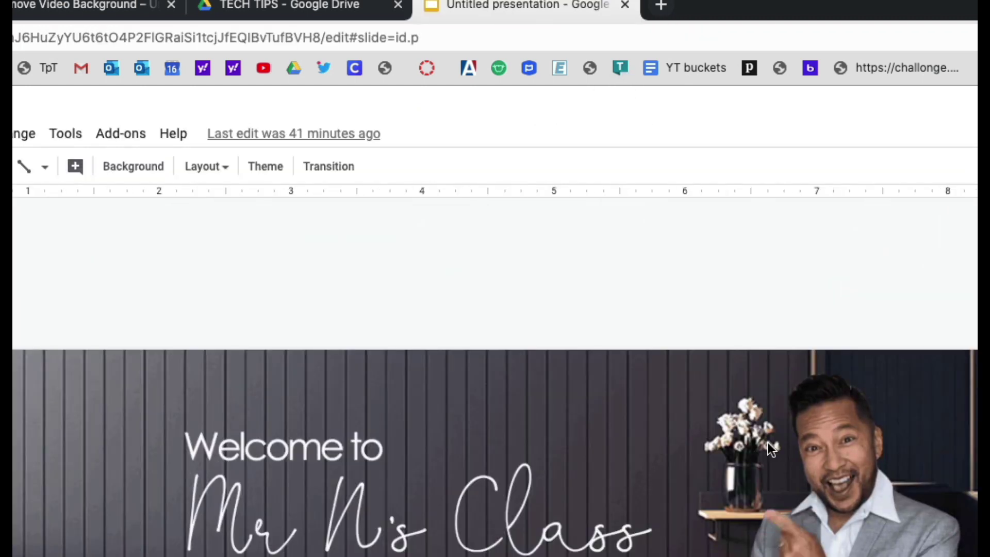